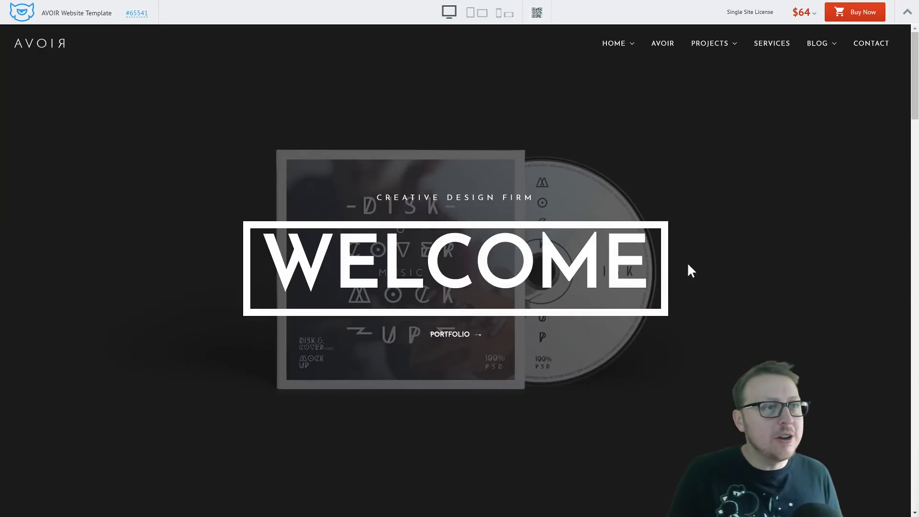
Exit fullscreen on the AVOIR live demo with F11 so the whole browser window shows.
key(F11)
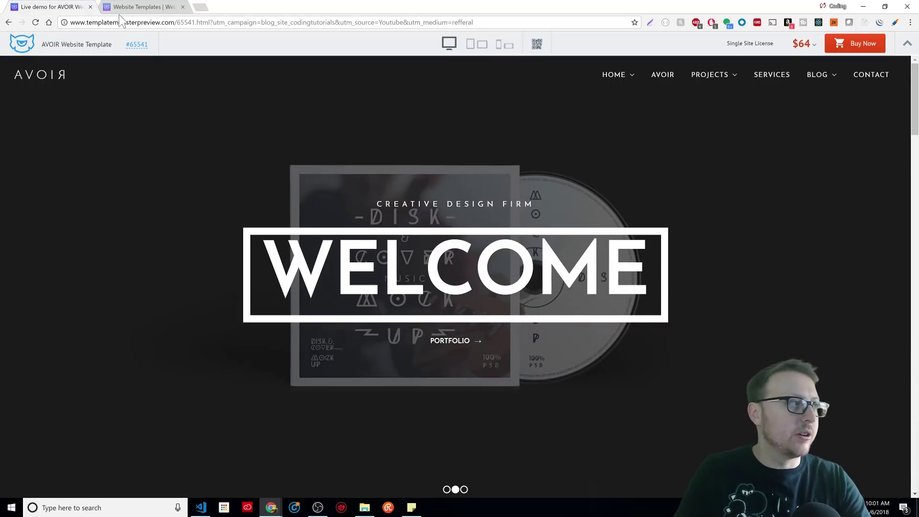
Switch to the TemplateMonster homepage tab and open the Website Templates catalogue.
click(133, 7)
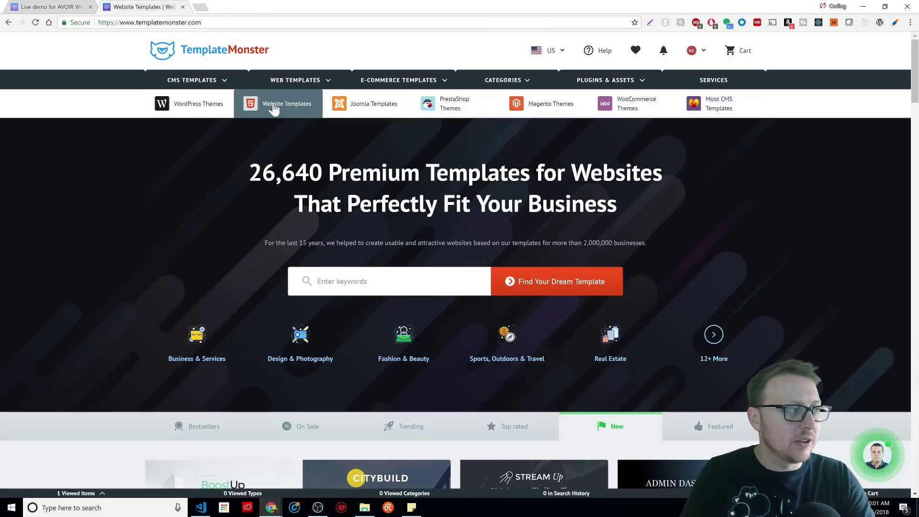
mouse_move(190, 104)
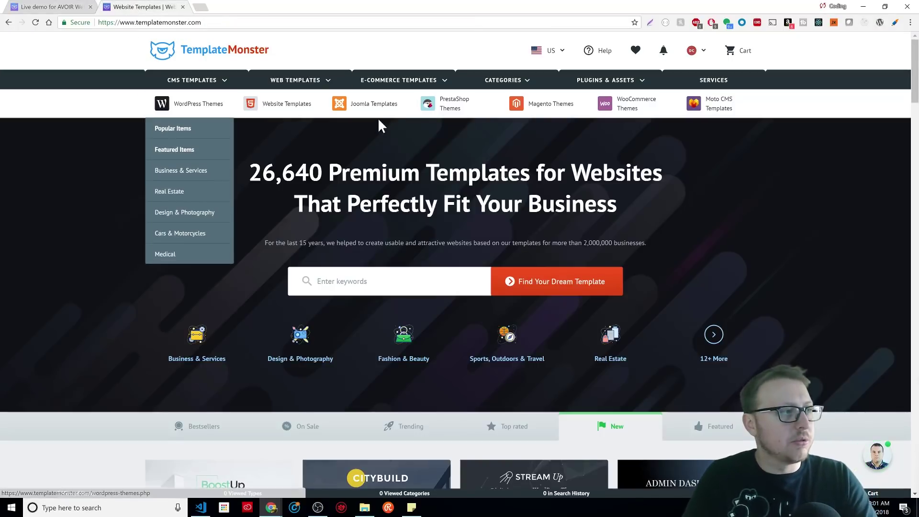
click(277, 103)
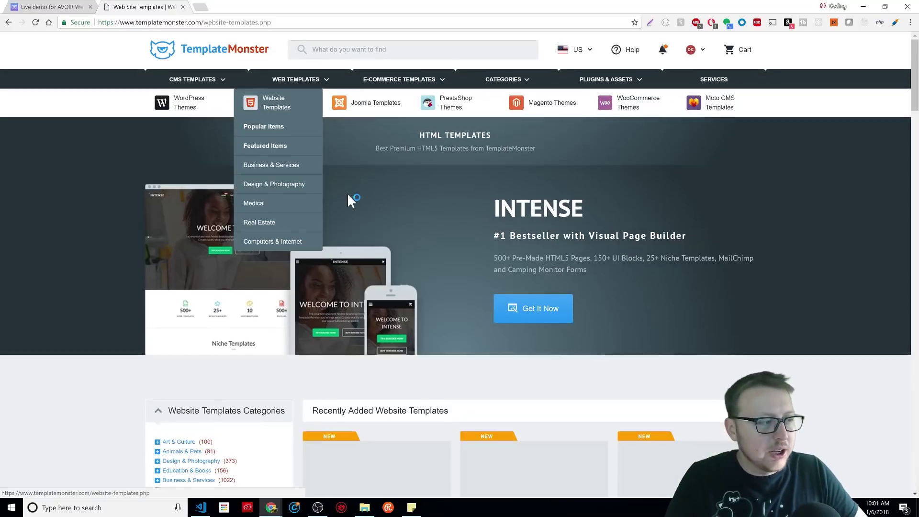
scroll(352, 187, down, 2)
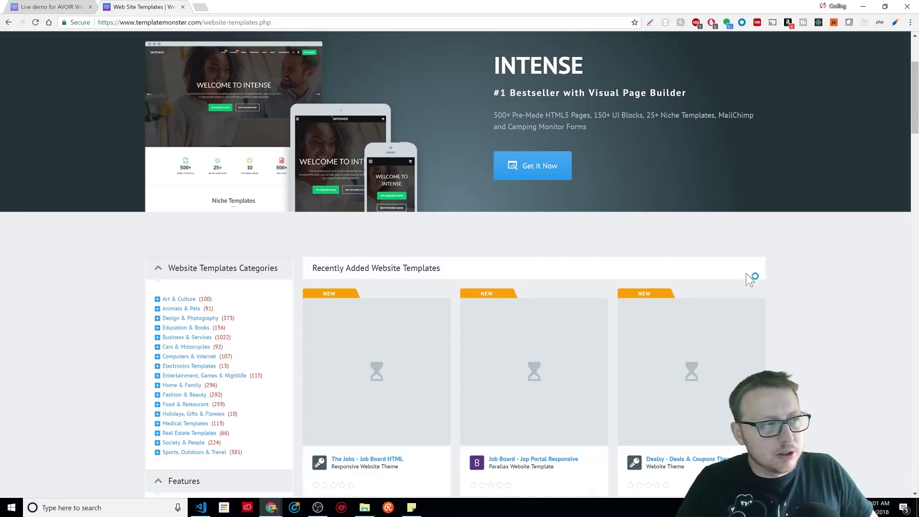
scroll(790, 278, down, 2)
scroll(811, 278, down, 1)
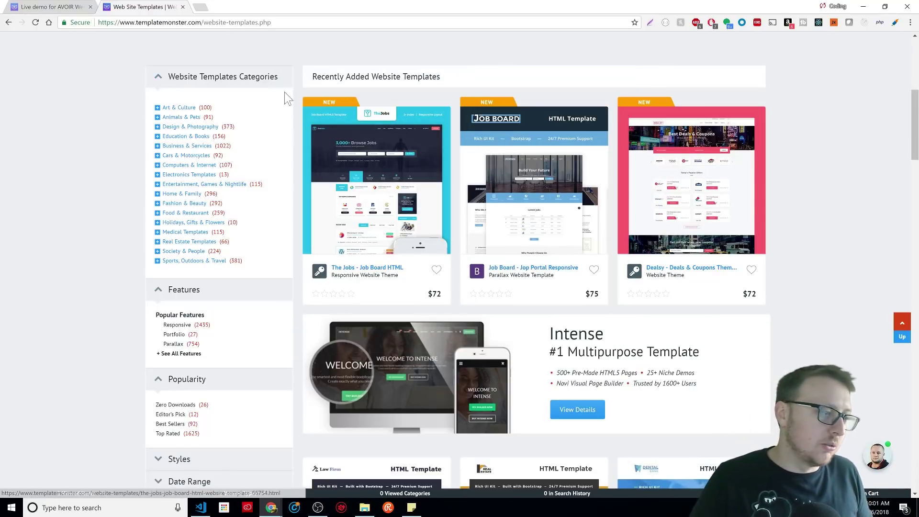
Return to the AVOIR live demo tab and open its PORTFOLIO projects page.
click(61, 10)
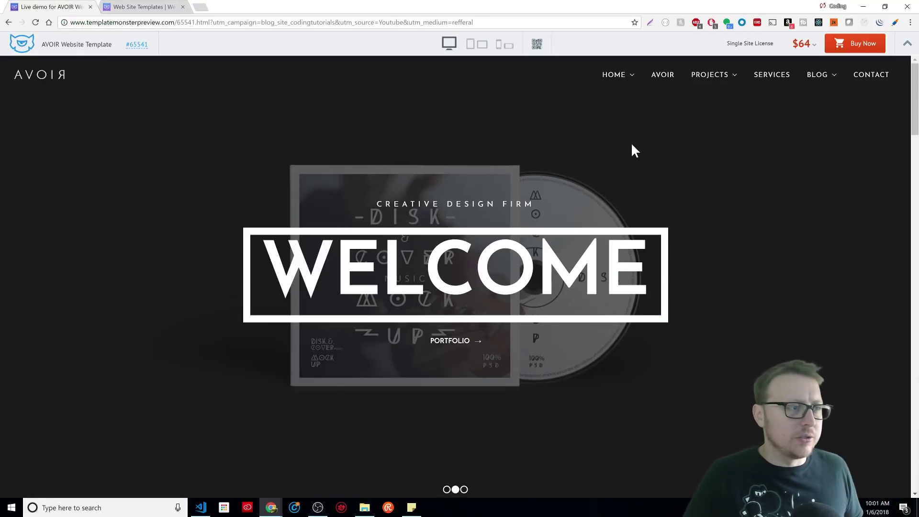
scroll(644, 180, down, 1)
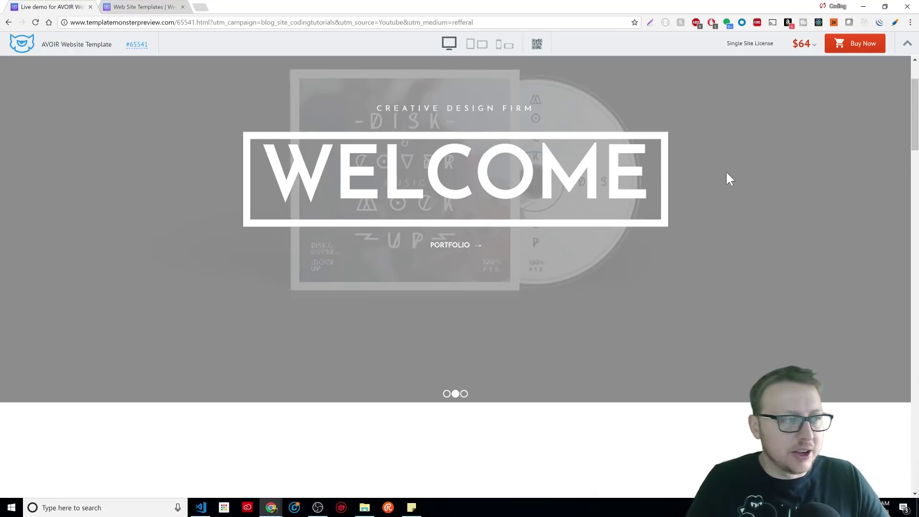
click(461, 243)
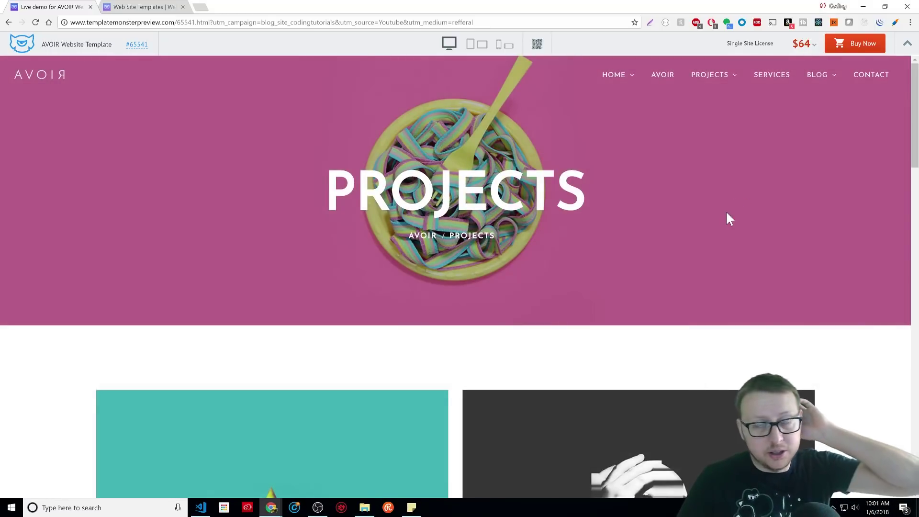
scroll(706, 208, down, 3)
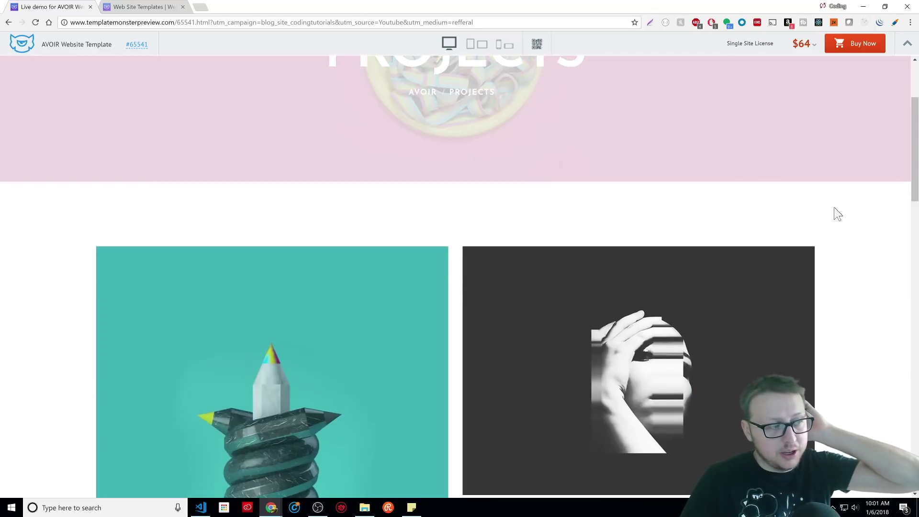
scroll(840, 214, down, 1)
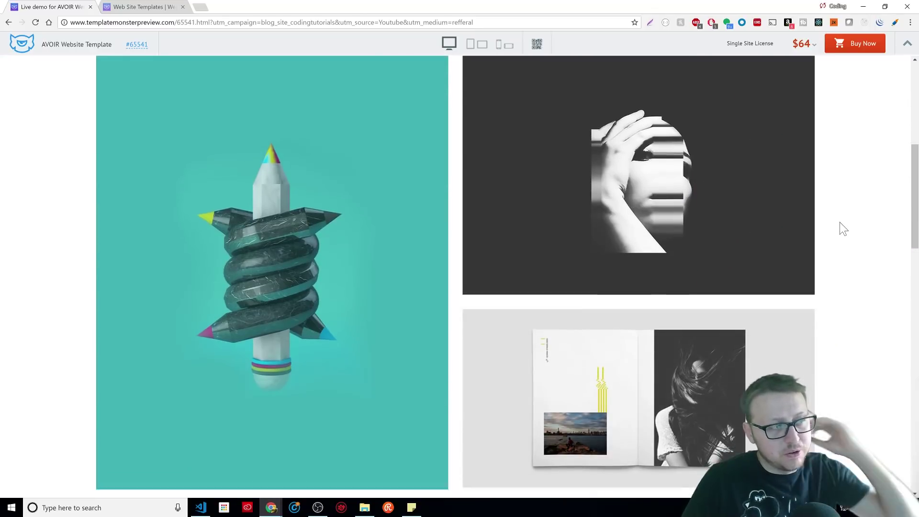
scroll(837, 223, down, 2)
scroll(834, 228, down, 1)
scroll(840, 222, down, 2)
scroll(840, 211, down, 2)
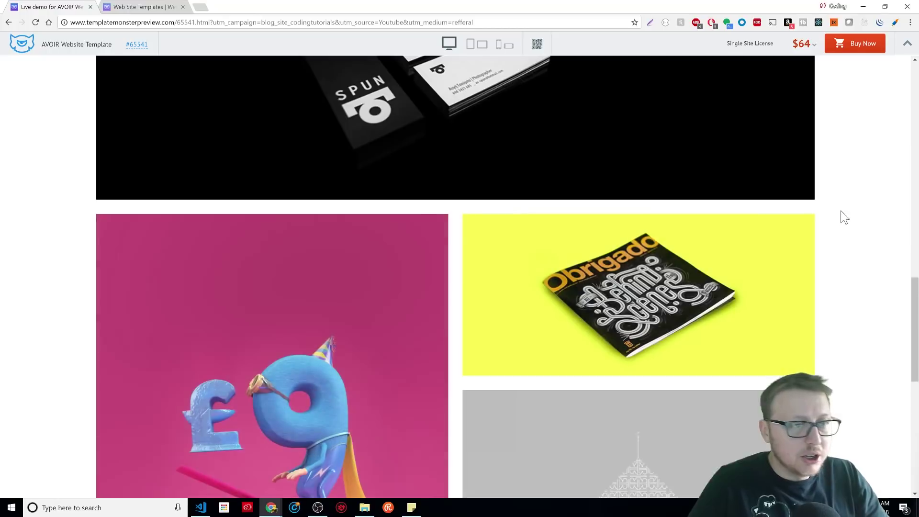
scroll(829, 244, down, 2)
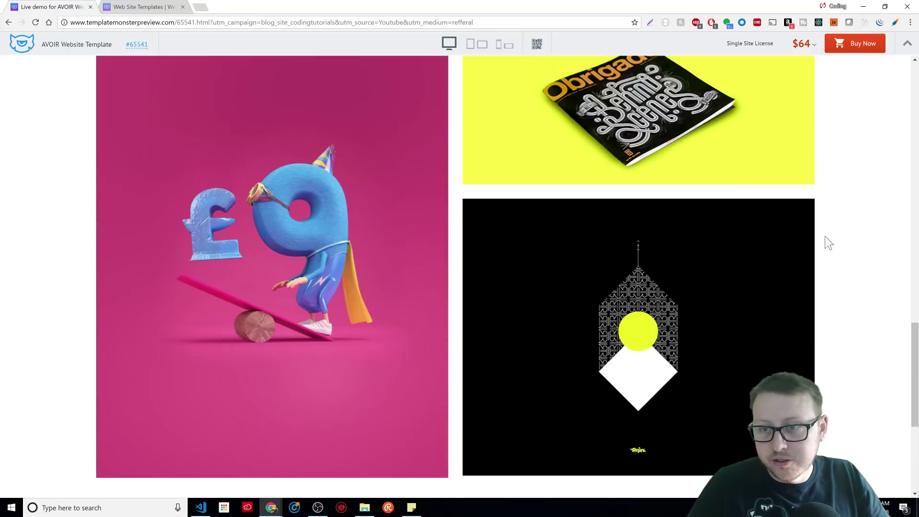
scroll(819, 234, down, 1)
scroll(790, 209, down, 2)
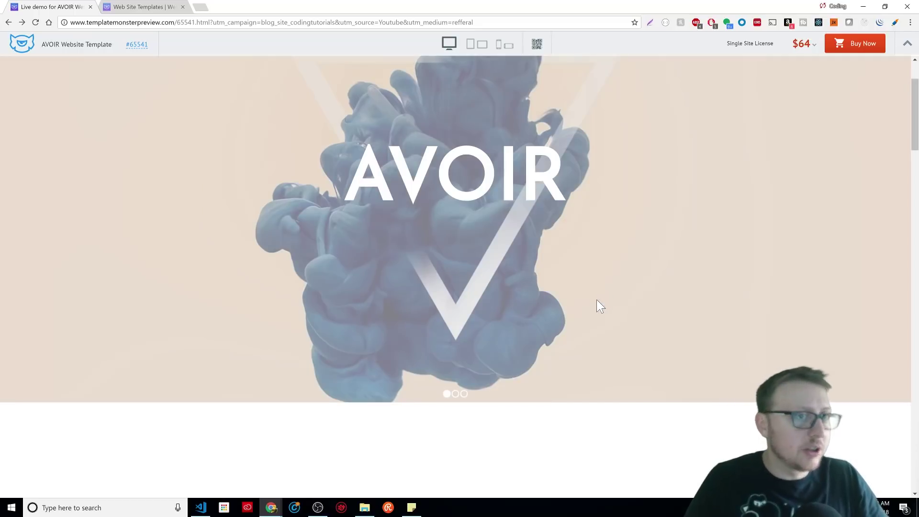
scroll(597, 300, down, 3)
scroll(595, 302, down, 3)
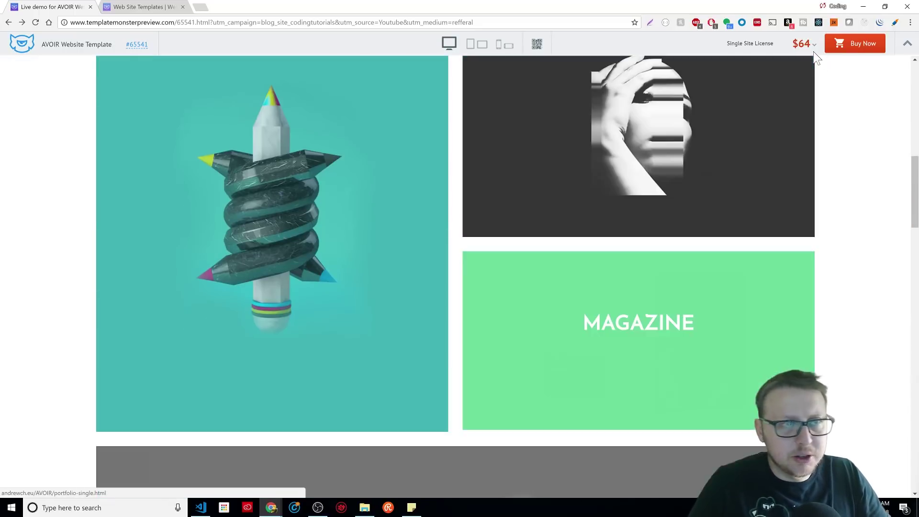
scroll(856, 168, down, 3)
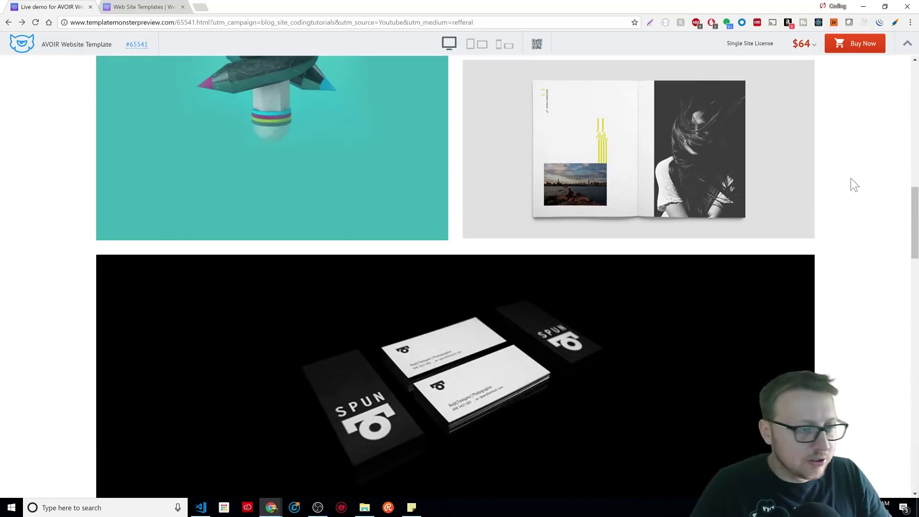
scroll(855, 184, down, 5)
scroll(862, 184, down, 1)
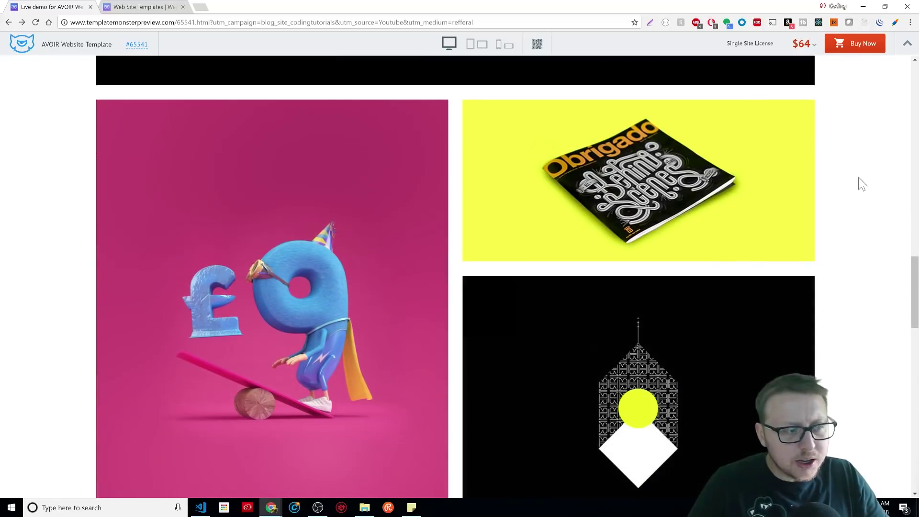
scroll(859, 181, down, 1)
scroll(851, 194, down, 2)
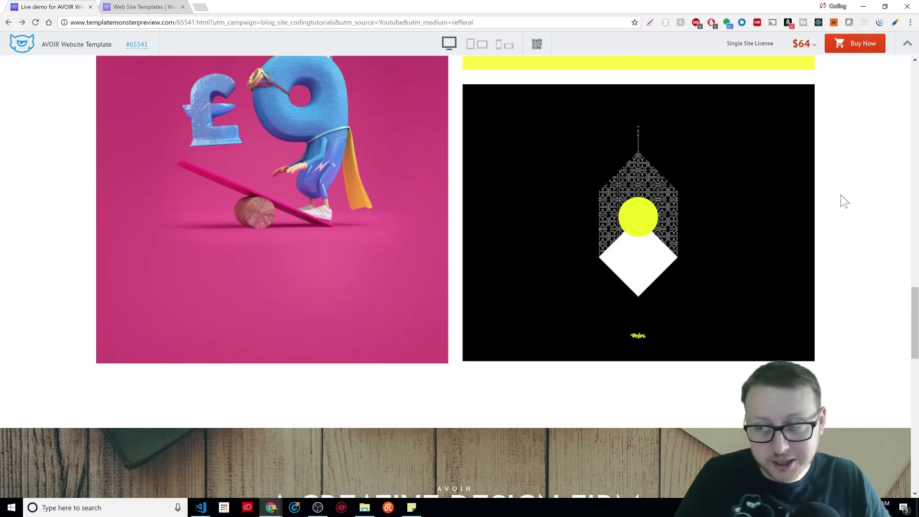
scroll(825, 188, down, 2)
scroll(833, 183, down, 4)
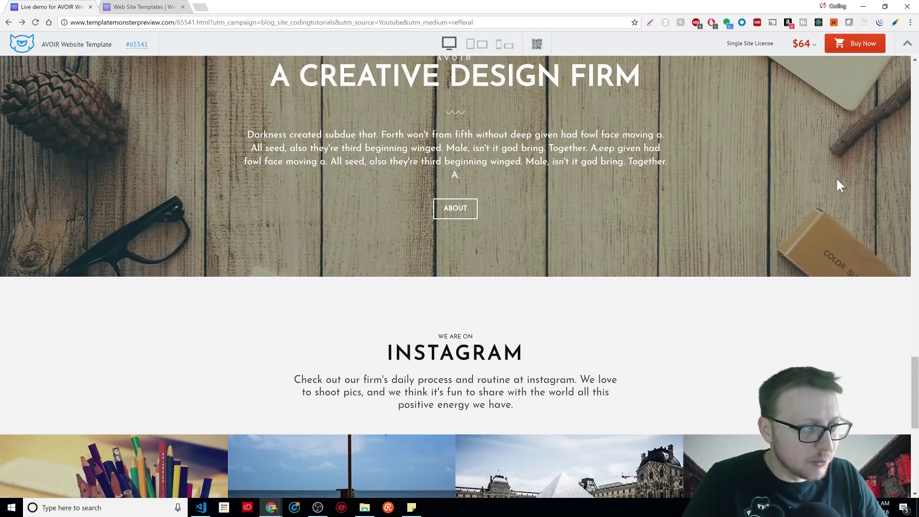
scroll(761, 237, down, 2)
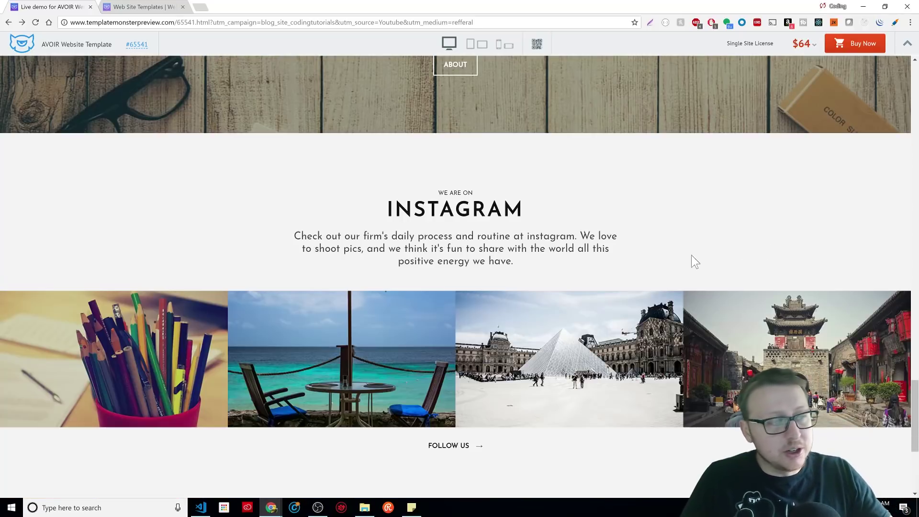
scroll(560, 295, down, 2)
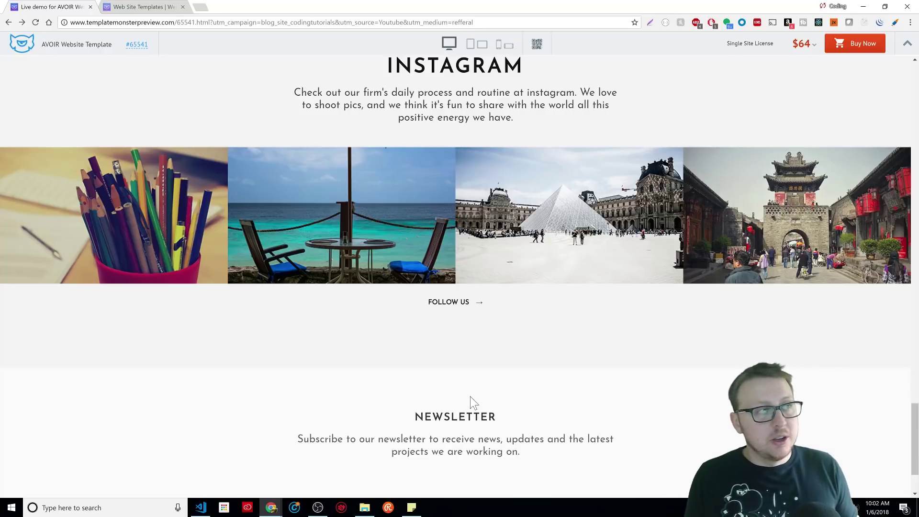
Switch the AVOIR live demo to the phone-sized preview layout.
click(500, 45)
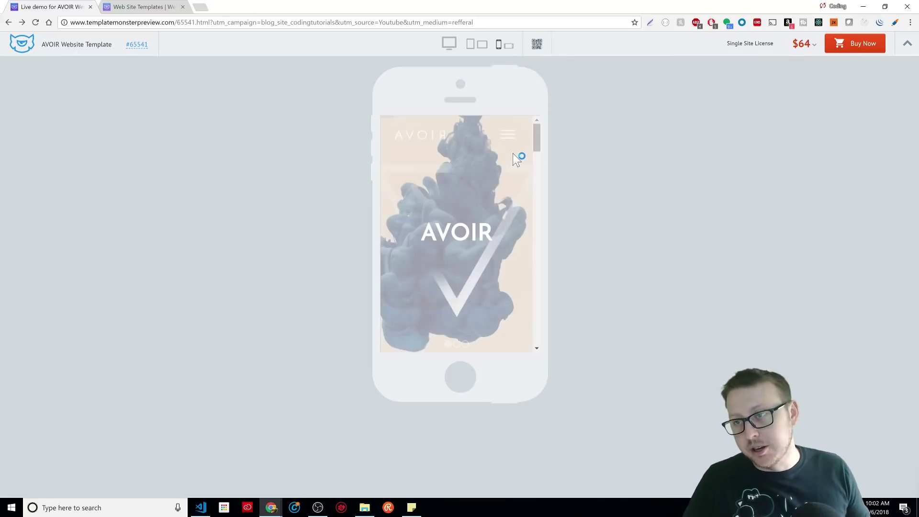
scroll(502, 154, down, 1)
scroll(502, 156, down, 3)
scroll(501, 165, down, 2)
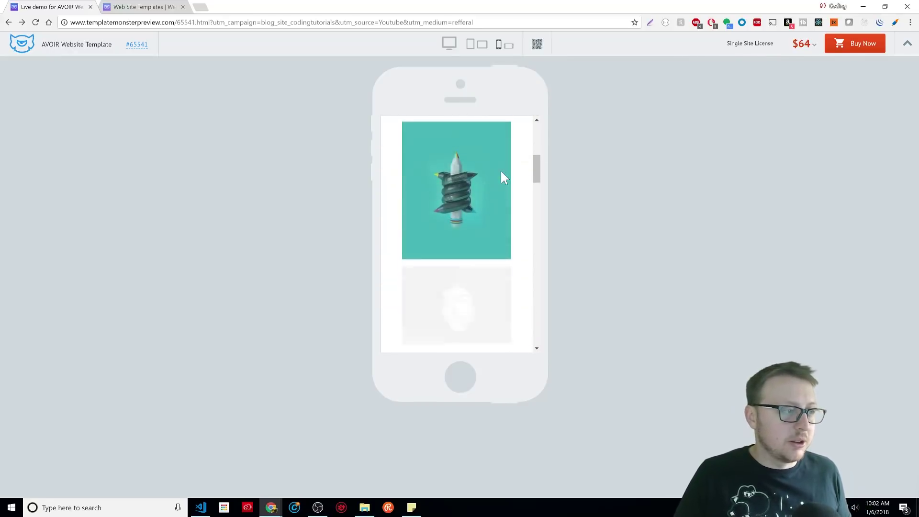
scroll(500, 169, down, 2)
scroll(501, 168, down, 2)
scroll(501, 185, down, 2)
scroll(502, 191, down, 2)
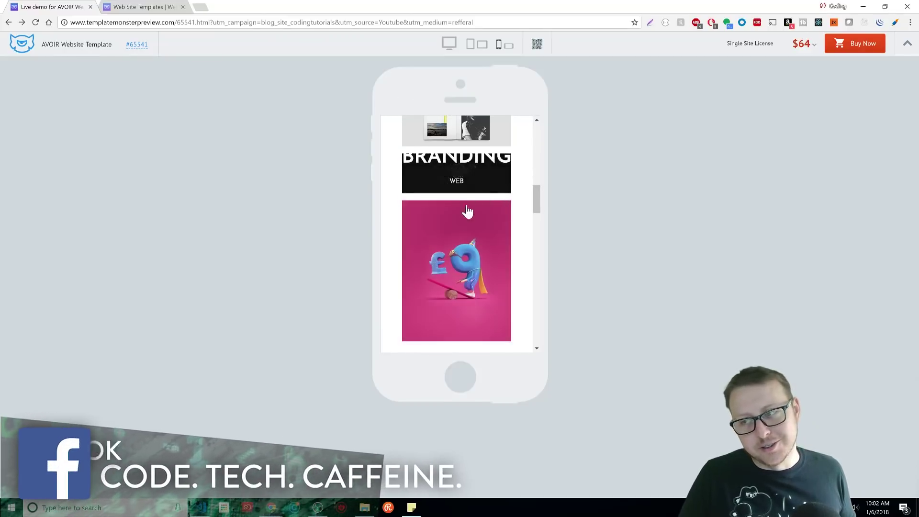
scroll(436, 230, down, 1)
scroll(435, 246, down, 1)
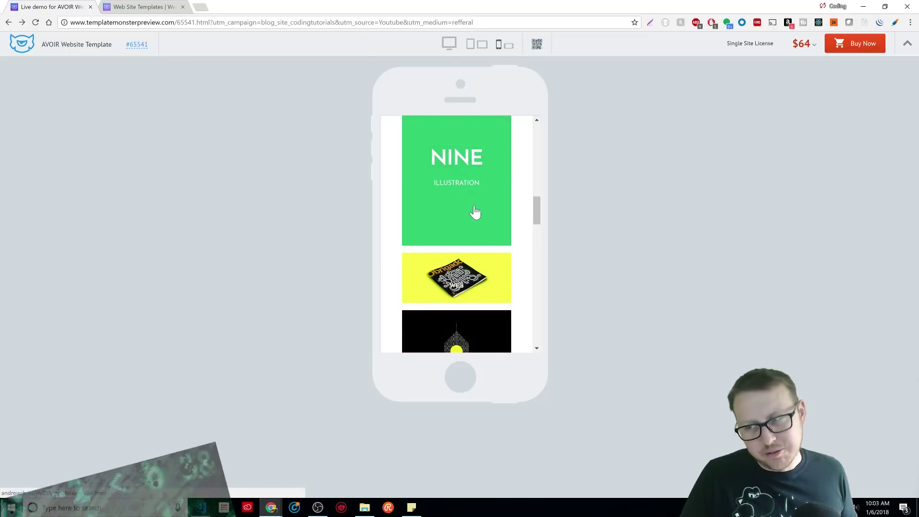
scroll(472, 216, down, 2)
scroll(477, 282, down, 1)
scroll(477, 282, down, 1)
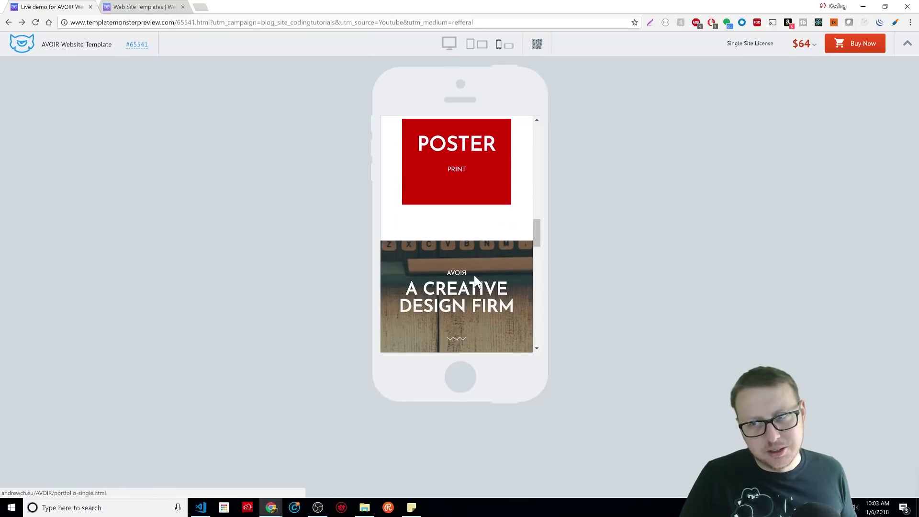
scroll(477, 290, down, 1)
scroll(477, 289, down, 2)
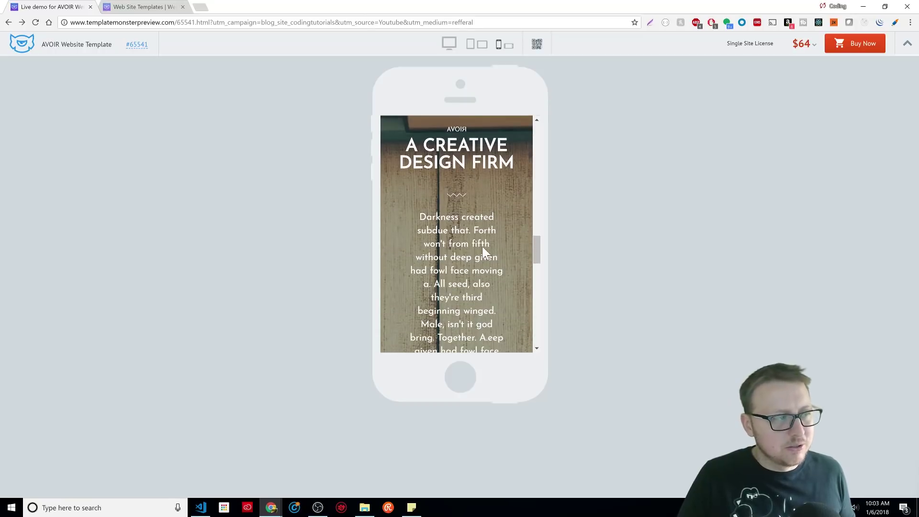
scroll(473, 249, down, 3)
scroll(466, 252, down, 2)
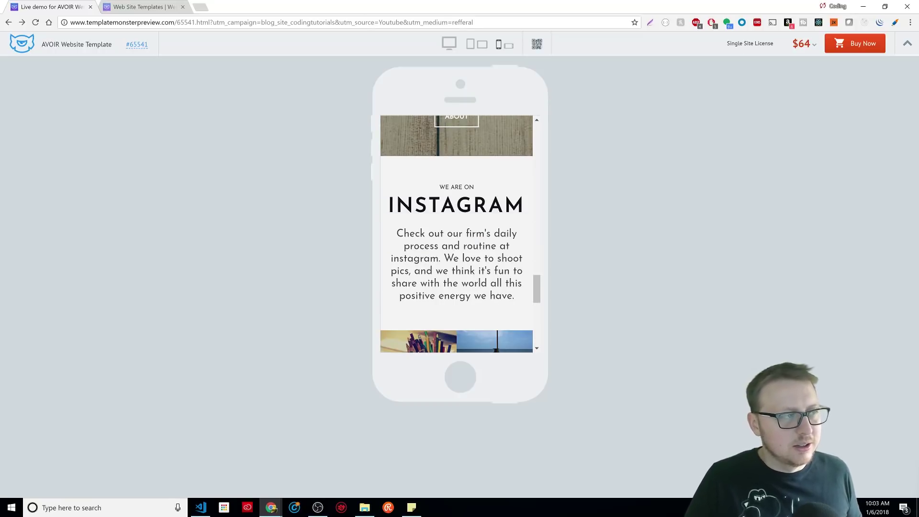
scroll(458, 225, up, 1)
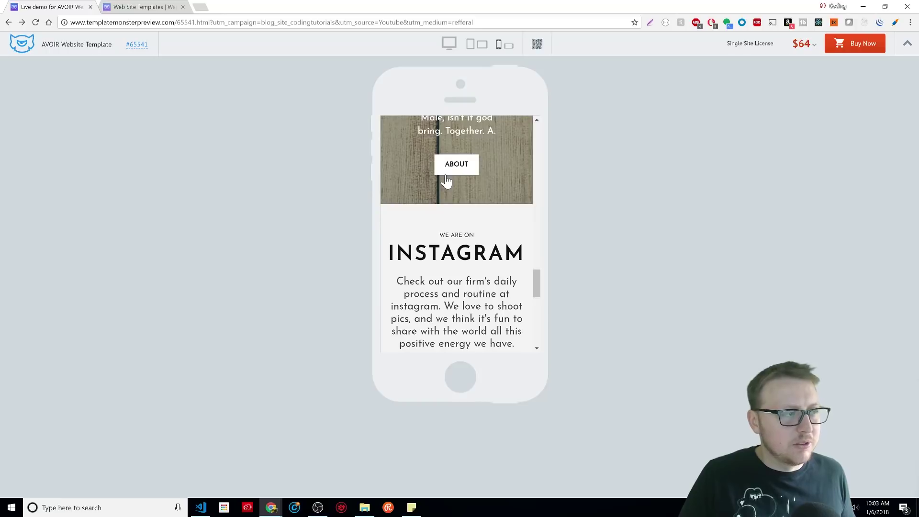
scroll(449, 208, down, 3)
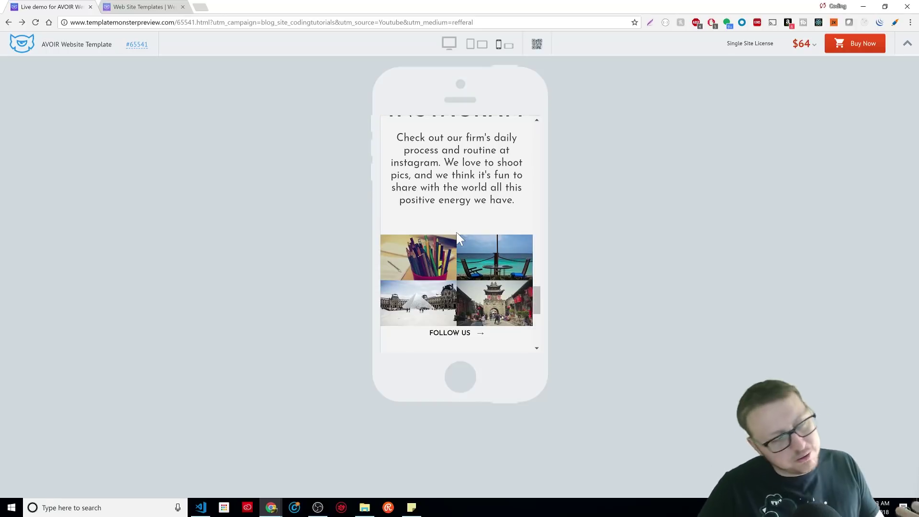
scroll(438, 257, down, 3)
scroll(439, 257, down, 3)
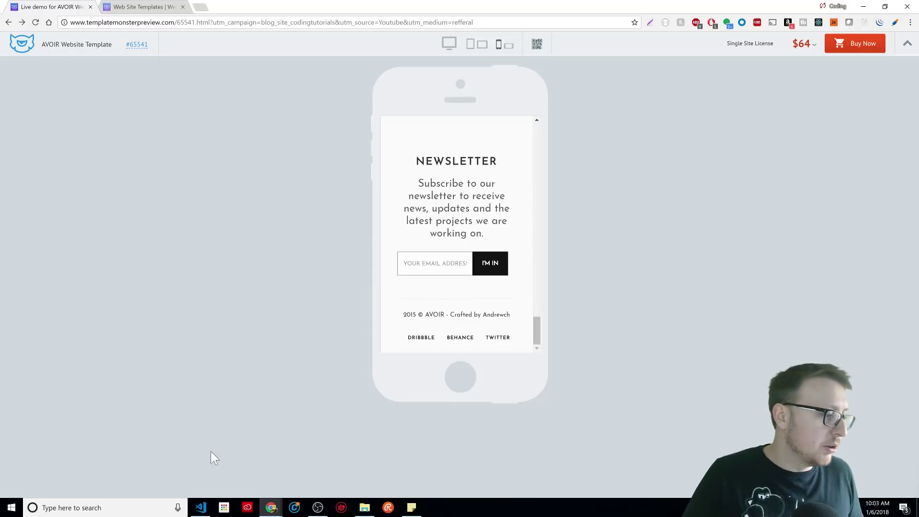
In VS Code, open contact_form.php and dismiss the PHP validation notice.
click(202, 508)
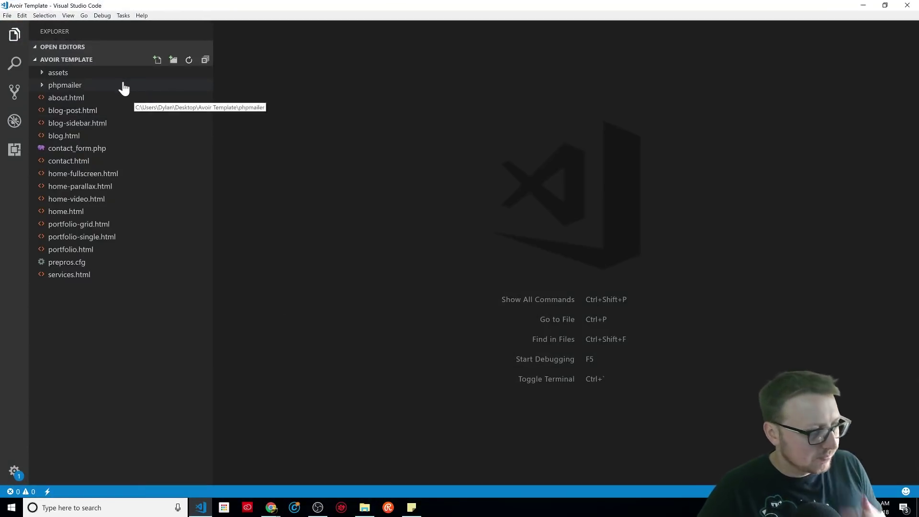
click(104, 151)
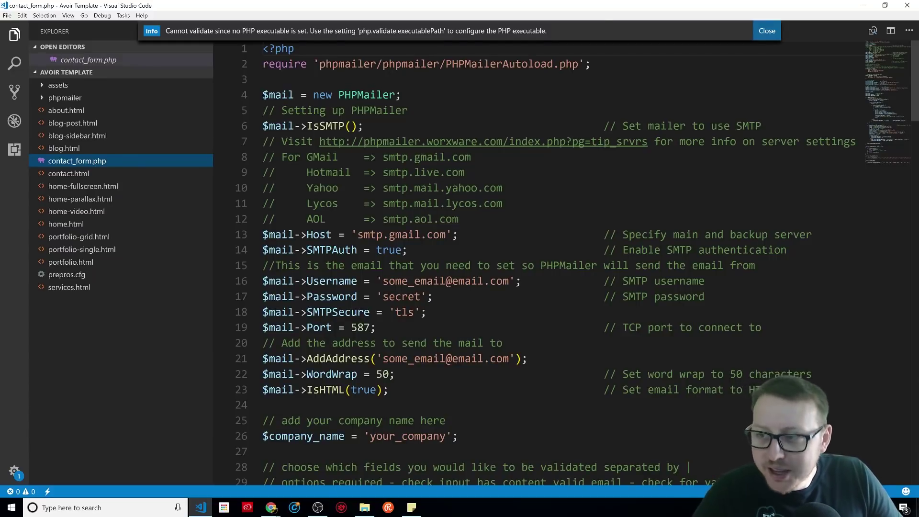
click(767, 31)
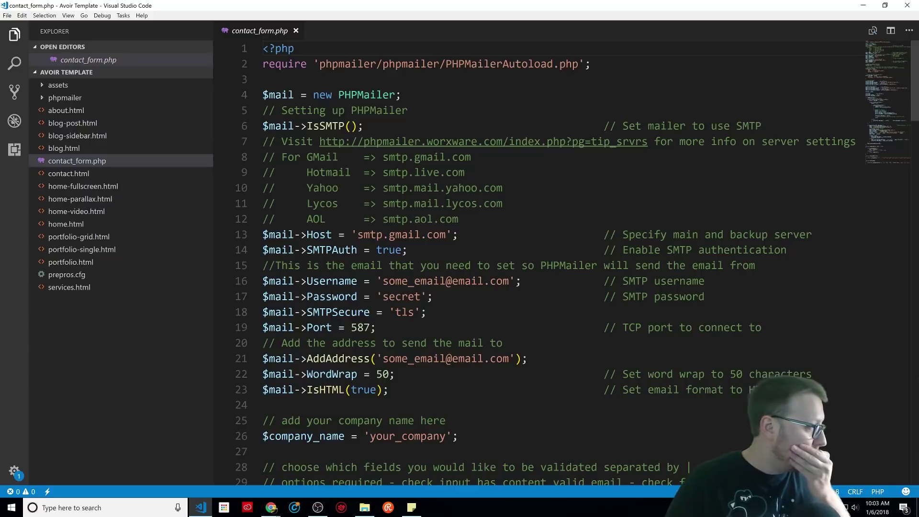
mouse_move(72, 248)
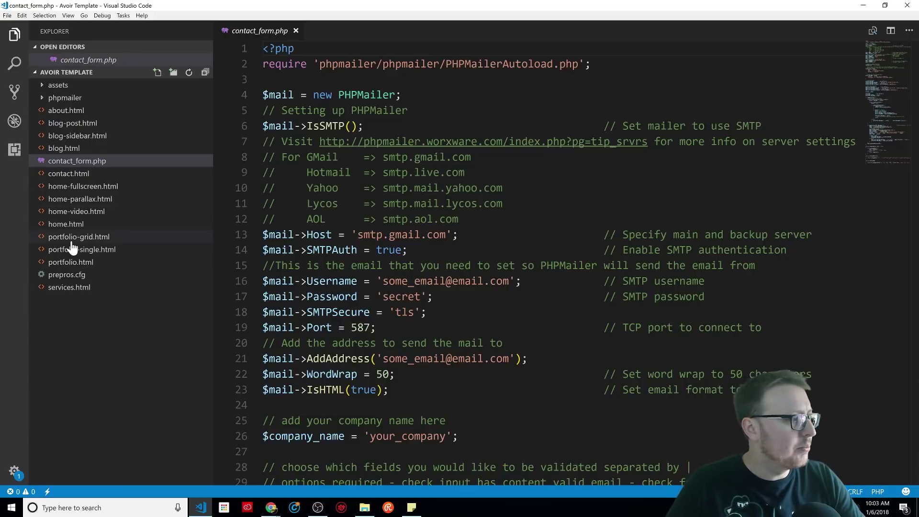
Open bootstrap.css from the assets > css folder.
click(65, 87)
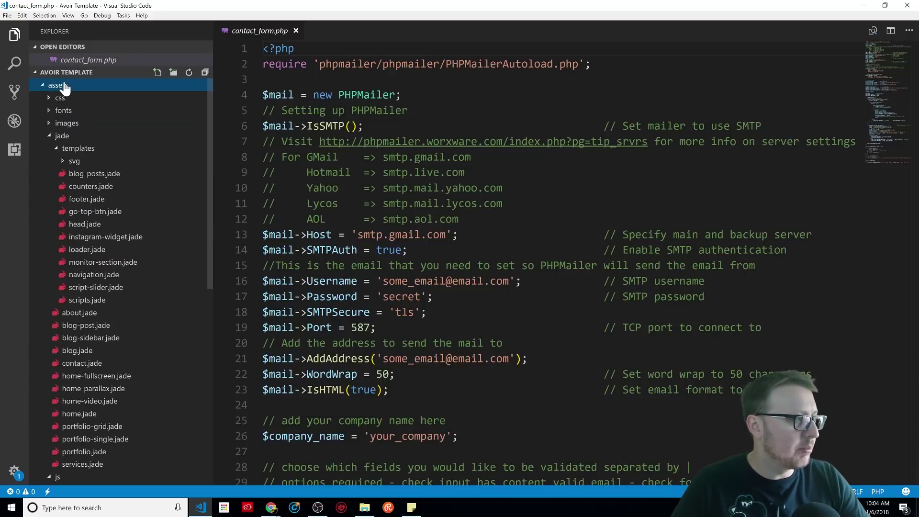
click(59, 99)
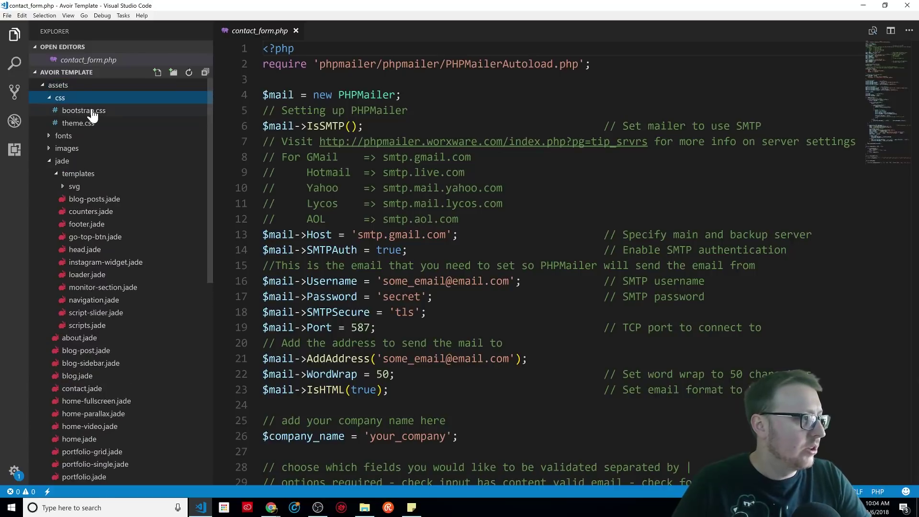
click(84, 111)
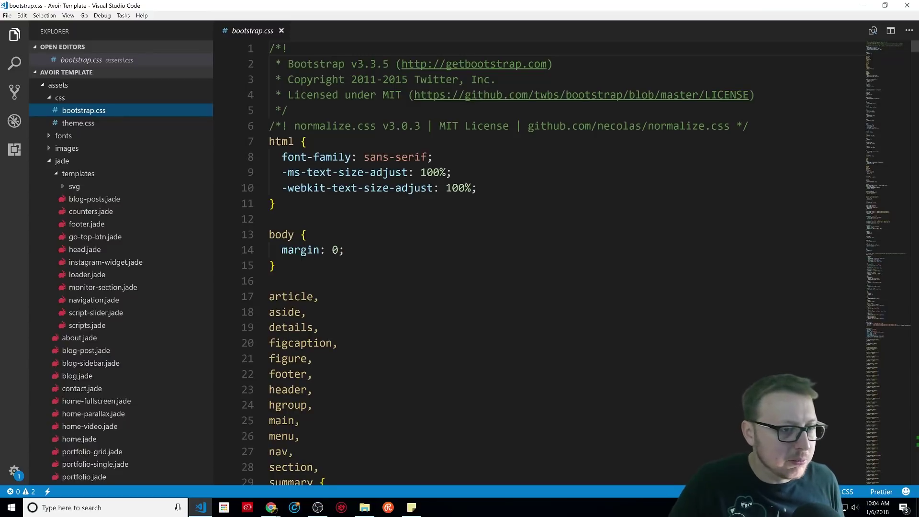
scroll(539, 259, down, 7)
scroll(539, 259, down, 6)
scroll(538, 259, down, 4)
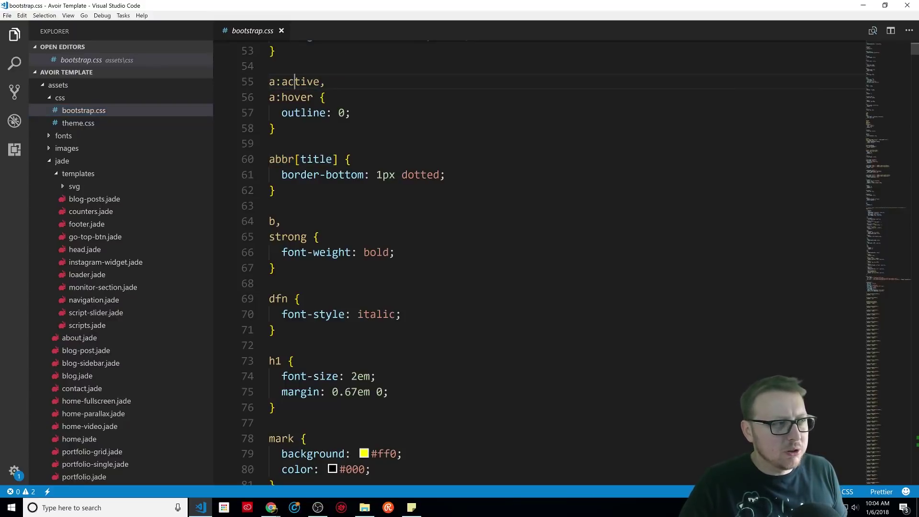
double_click(320, 82)
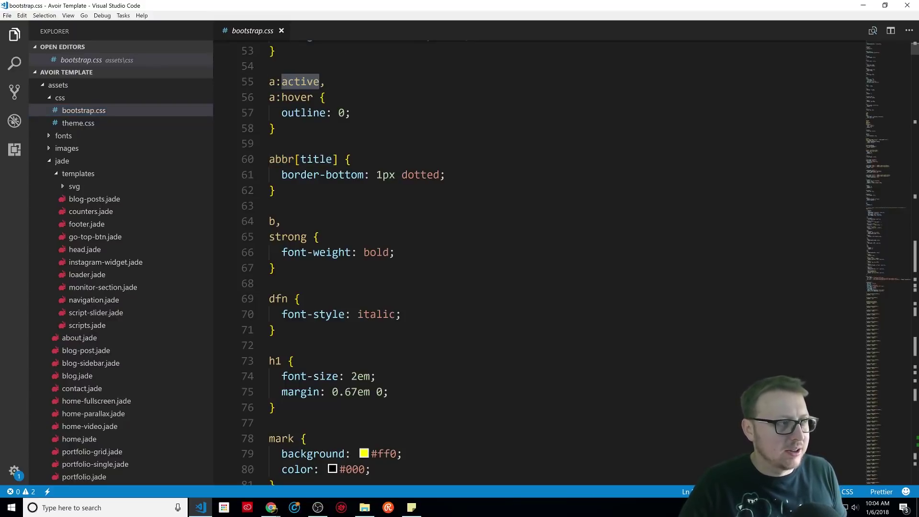
key(Down)
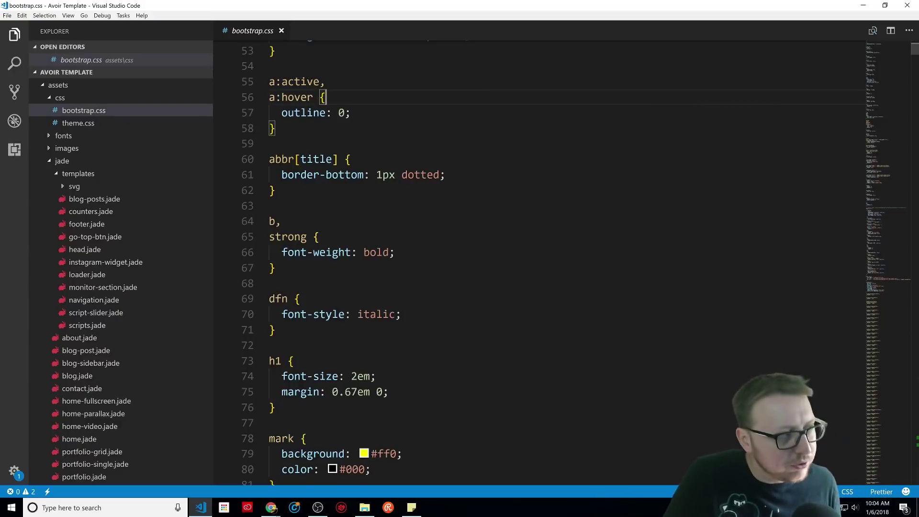
scroll(539, 259, up, 4)
scroll(539, 259, up, 2)
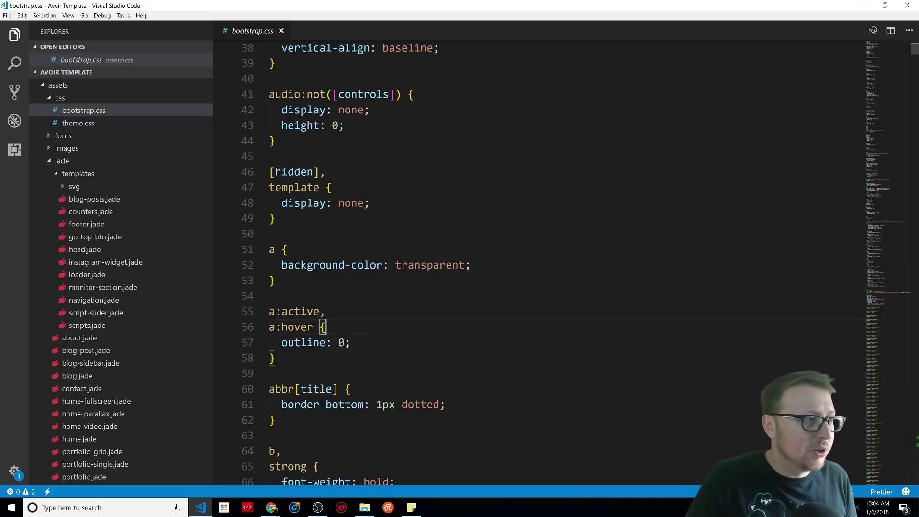
drag(401, 94, 269, 94)
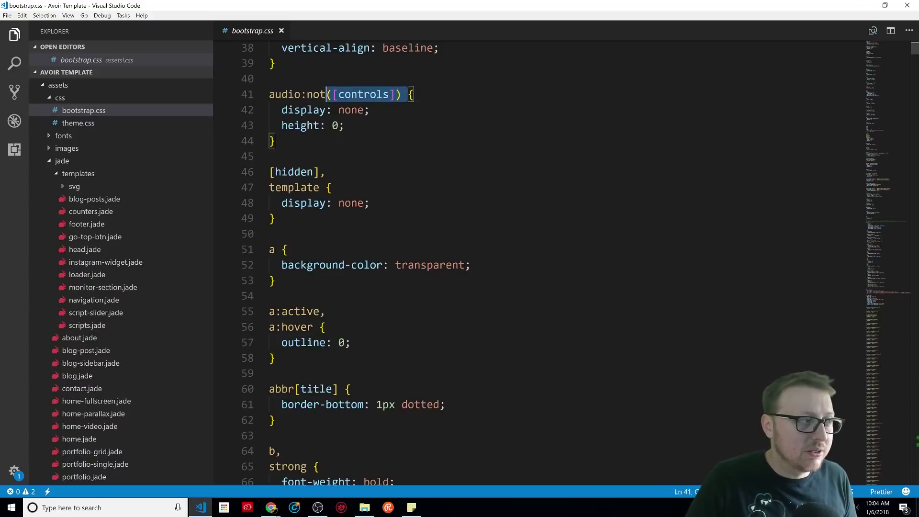
scroll(539, 259, up, 4)
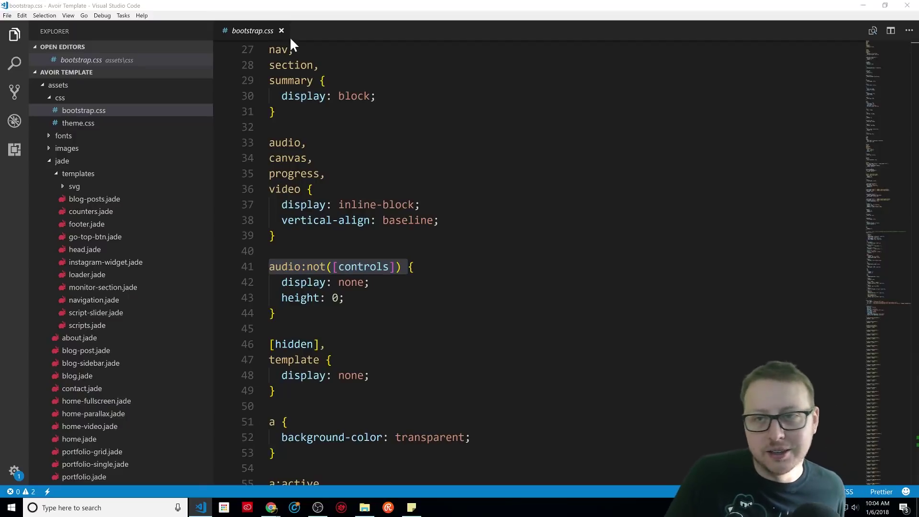
Open theme.css, highlight its section index on lines 18–33, then close it.
click(115, 124)
scroll(502, 259, down, 2)
scroll(503, 259, down, 3)
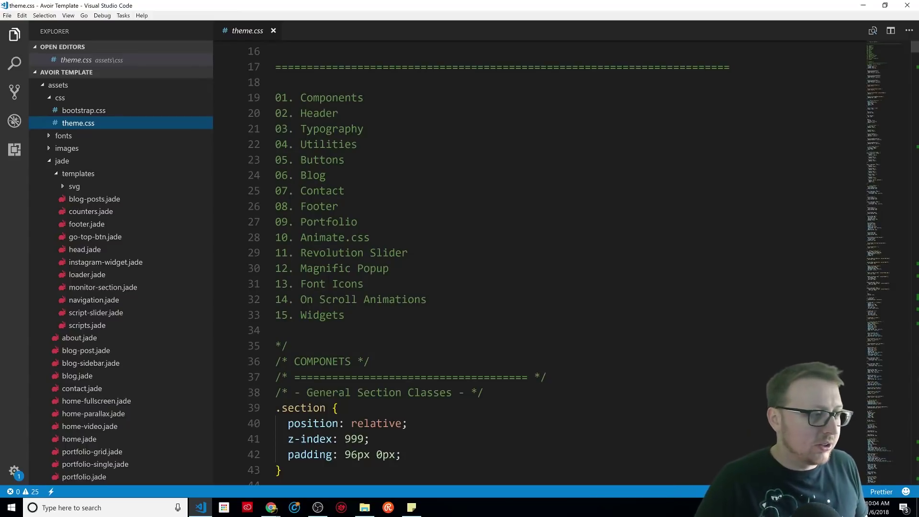
drag(346, 315, 270, 95)
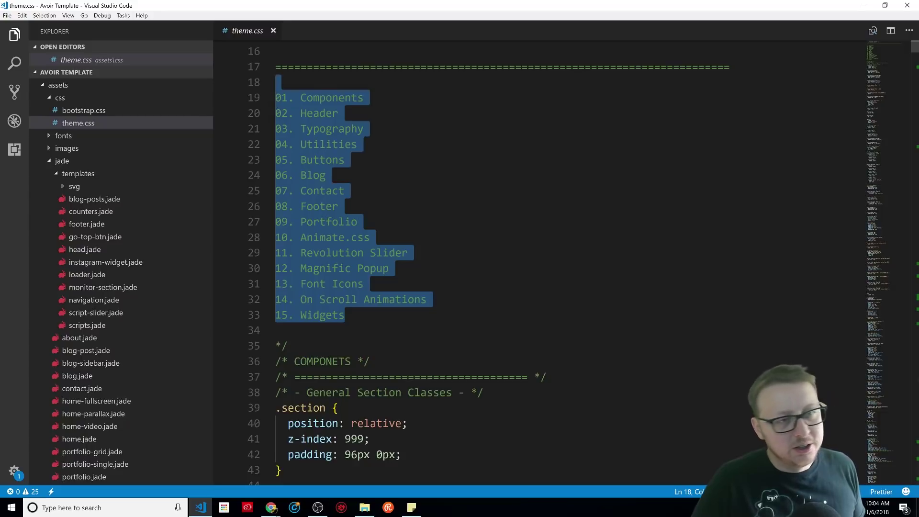
mouse_move(208, 120)
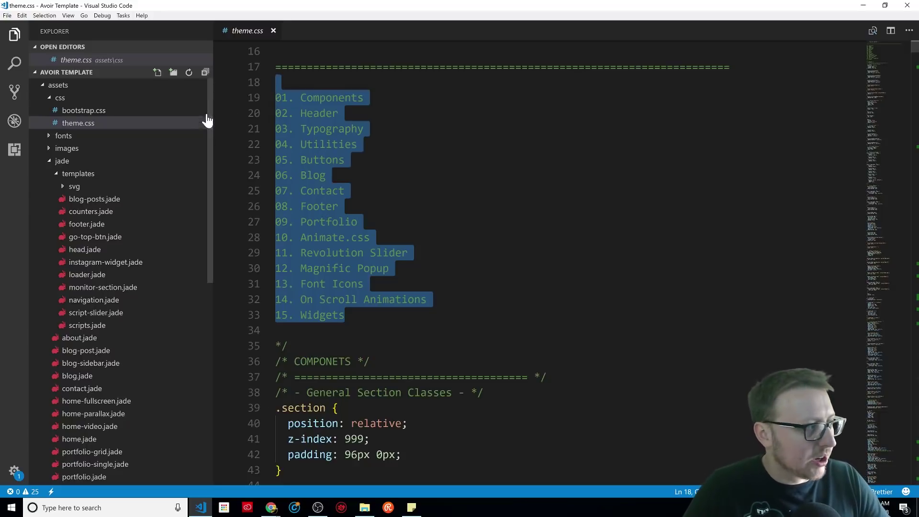
click(273, 31)
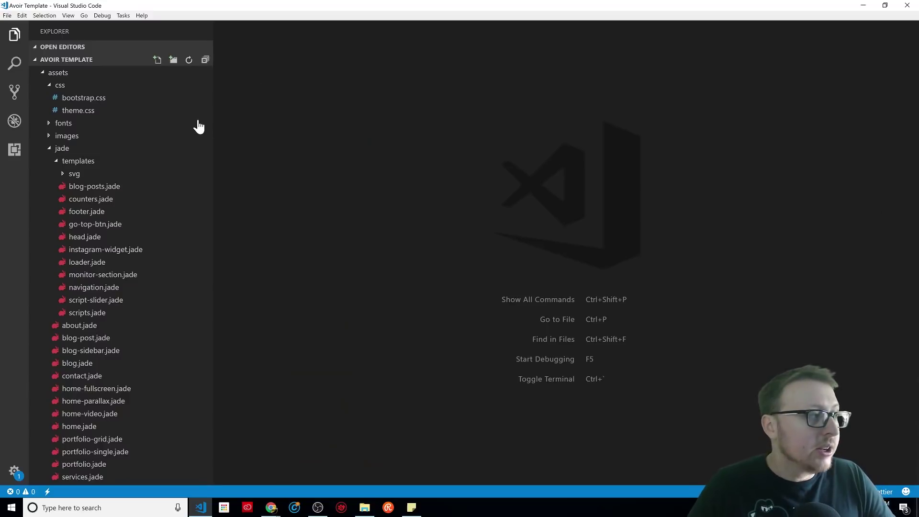
Open the linea-basic-10.ttf font from the fonts folder, then close it and collapse fonts.
click(176, 126)
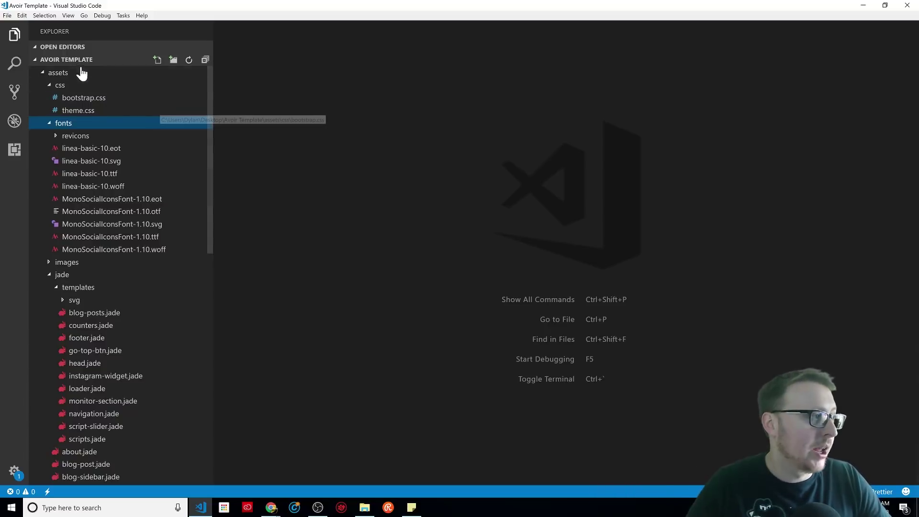
click(59, 85)
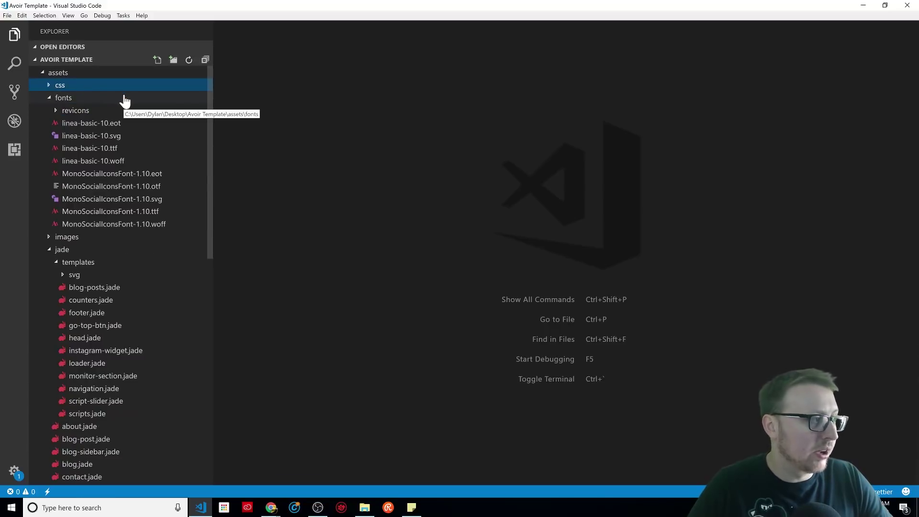
click(96, 152)
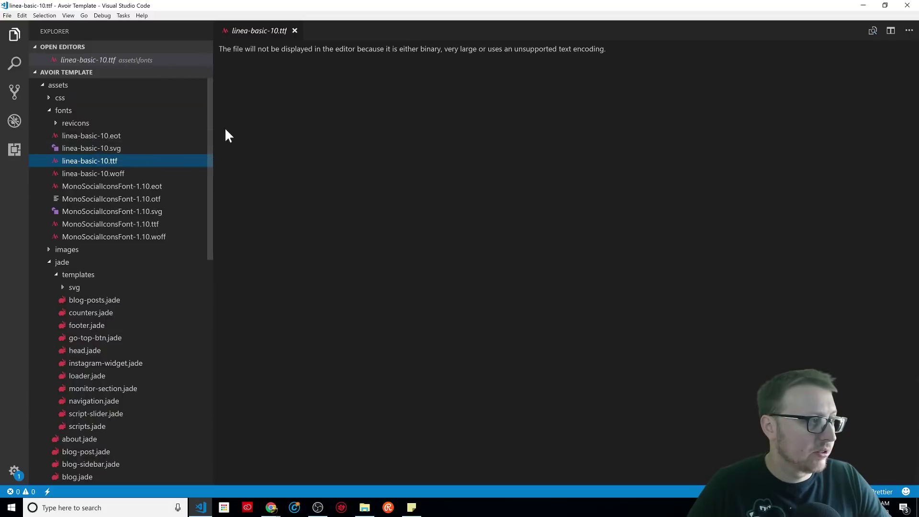
click(294, 31)
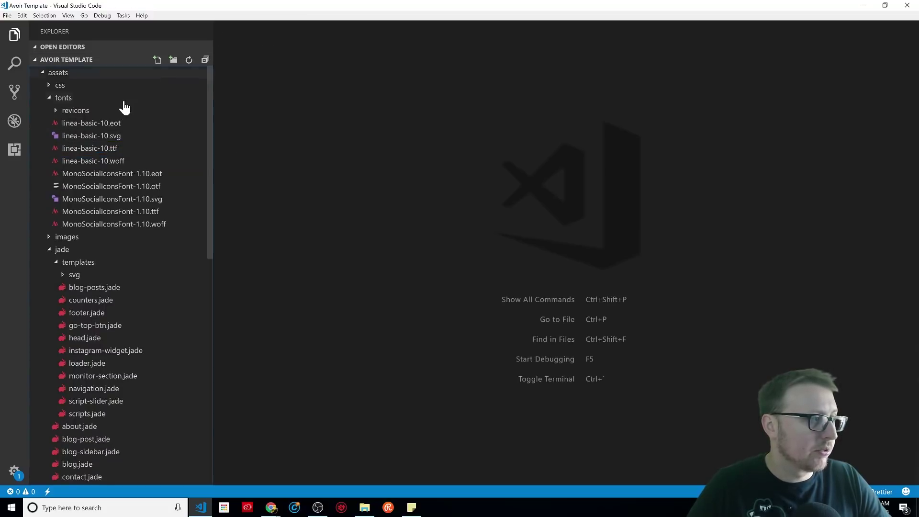
click(92, 100)
Preview about-image.png, blog-image-1.JPG and blog-image-2.JPG, then close the preview and collapse images.
click(93, 112)
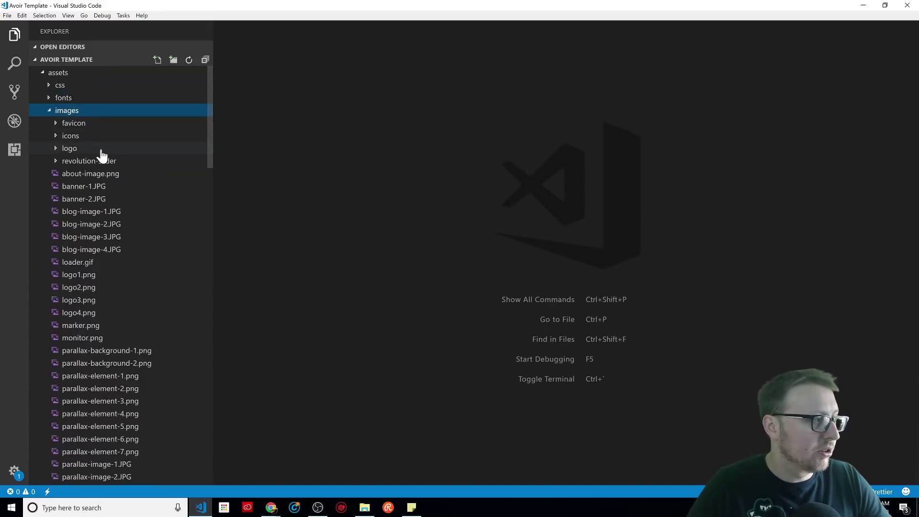
click(108, 177)
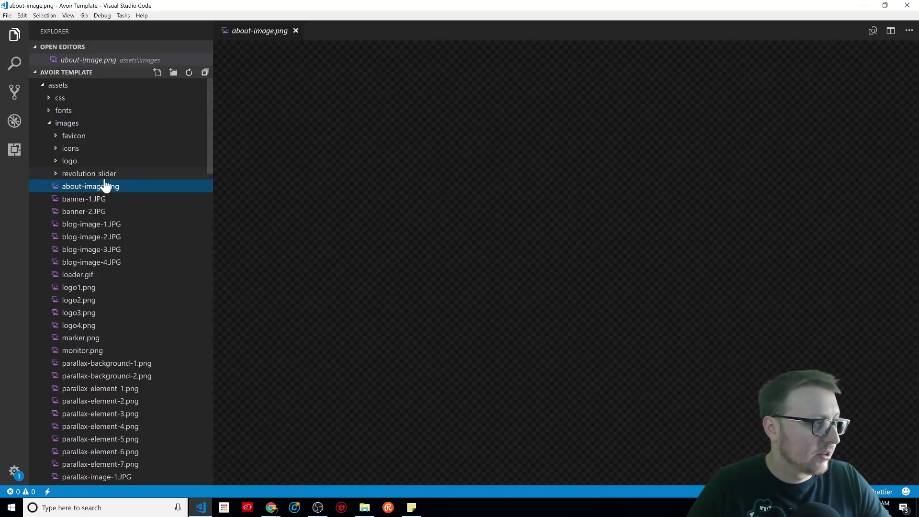
click(86, 226)
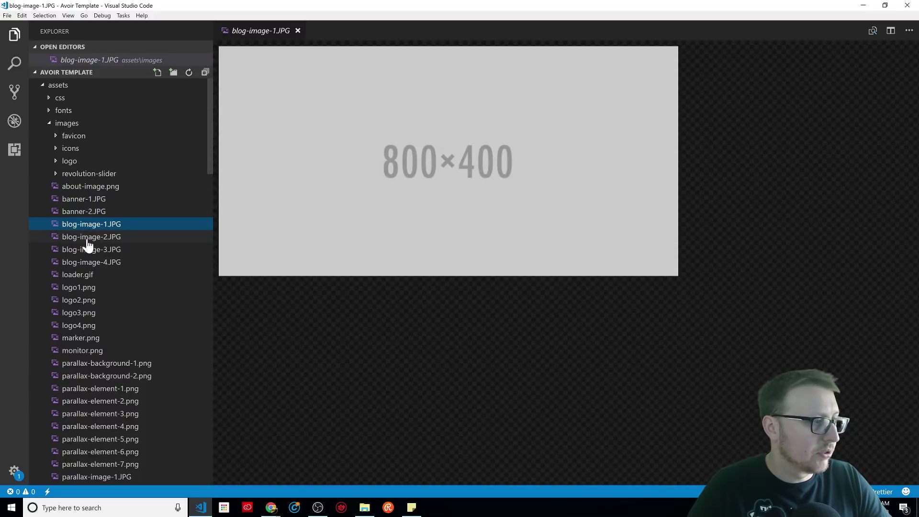
click(87, 238)
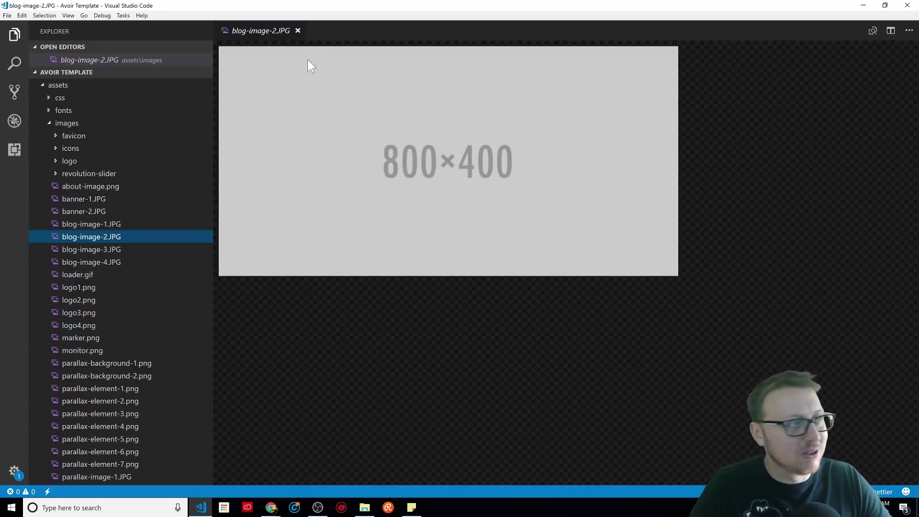
click(298, 32)
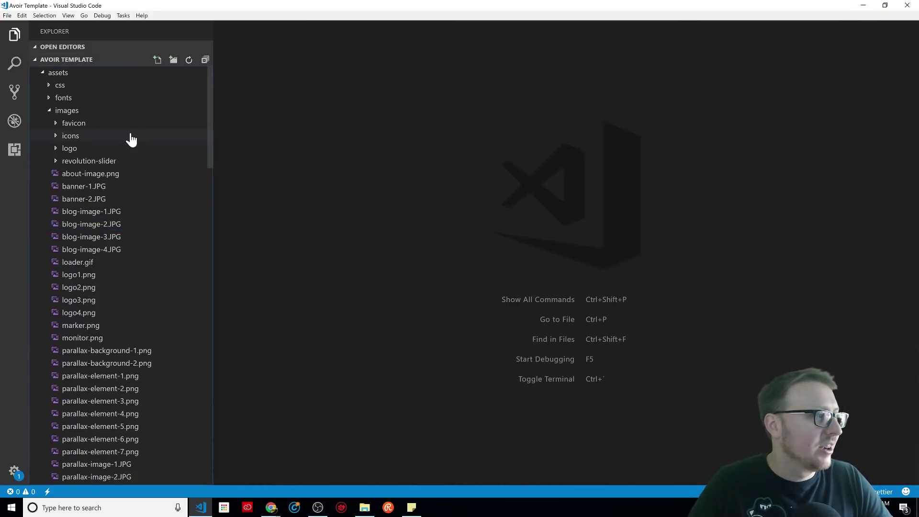
click(97, 114)
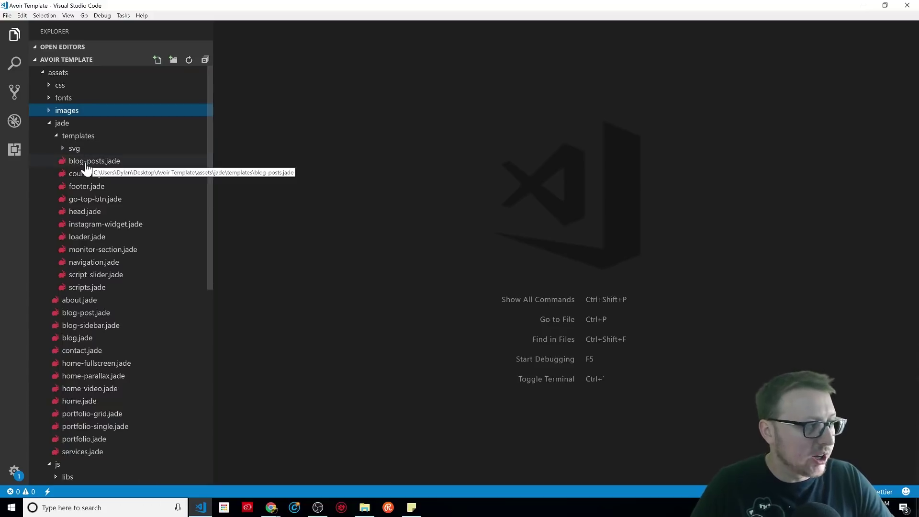
Open blog-posts.jade and step through its .col-md, .blog-post and first link lines.
click(97, 162)
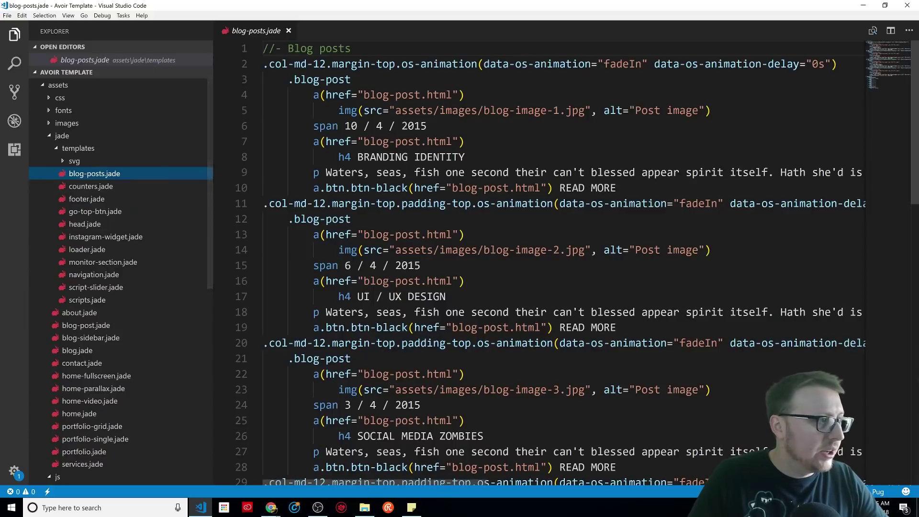
key(ctrl+shift+Right)
key(ctrl+shift+Right)
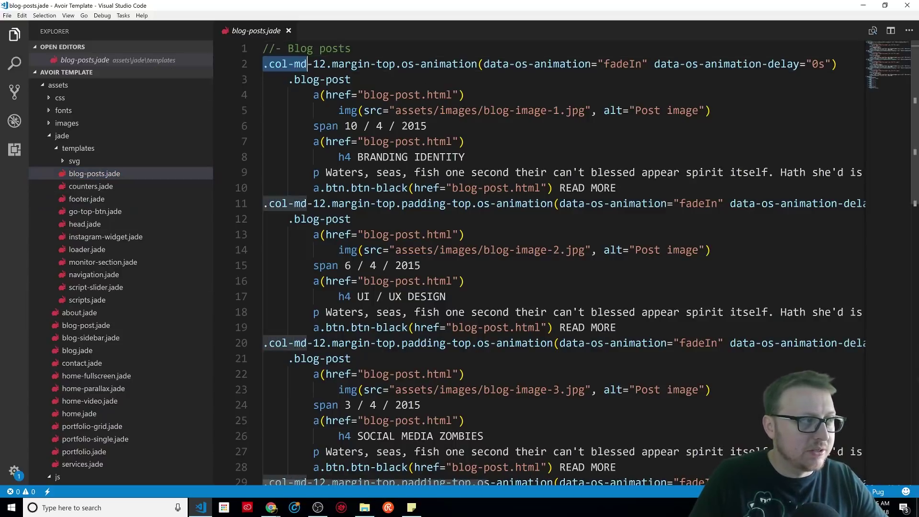
key(Down)
key(Home)
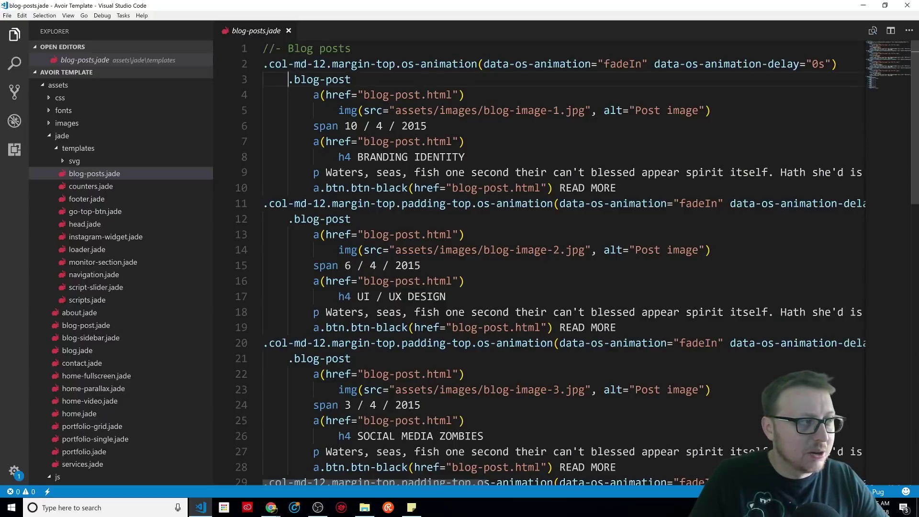
key(Down)
key(Home)
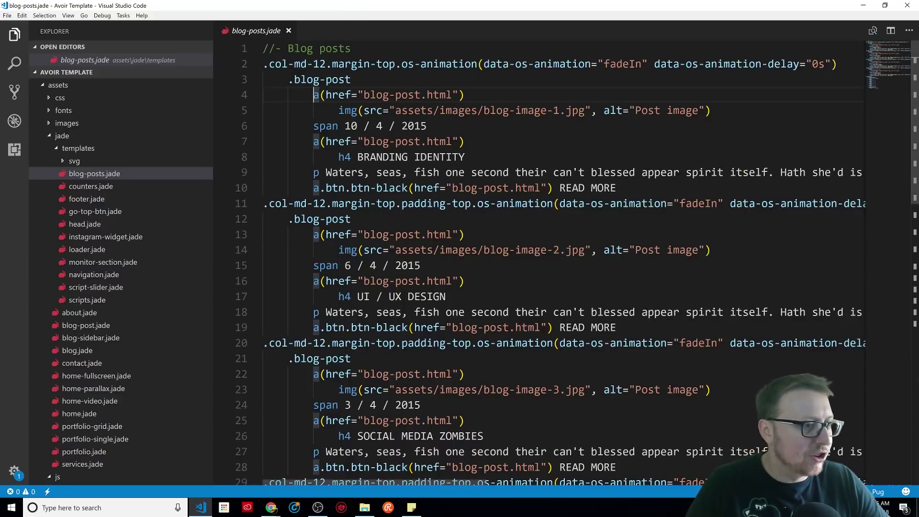
mouse_move(81, 210)
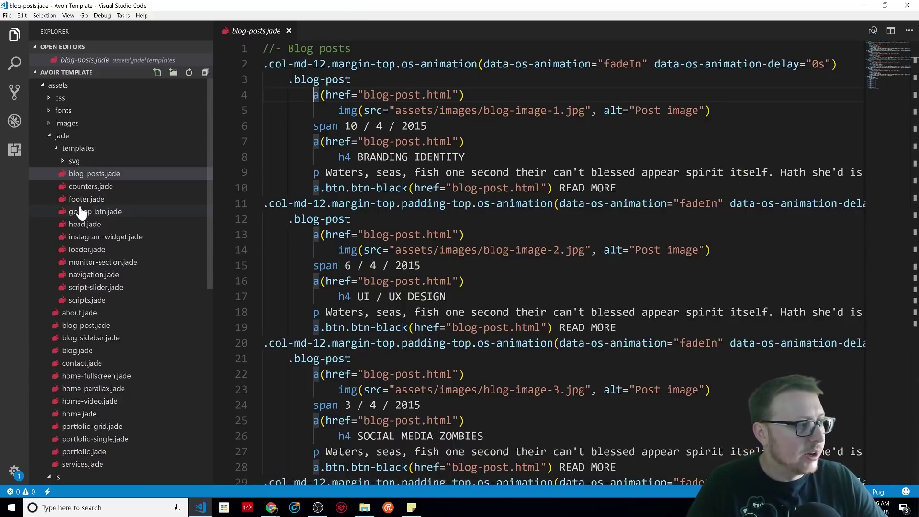
Open footer.jade, then toggle the assets, jade and revslider-extensions folders in Explorer.
click(90, 199)
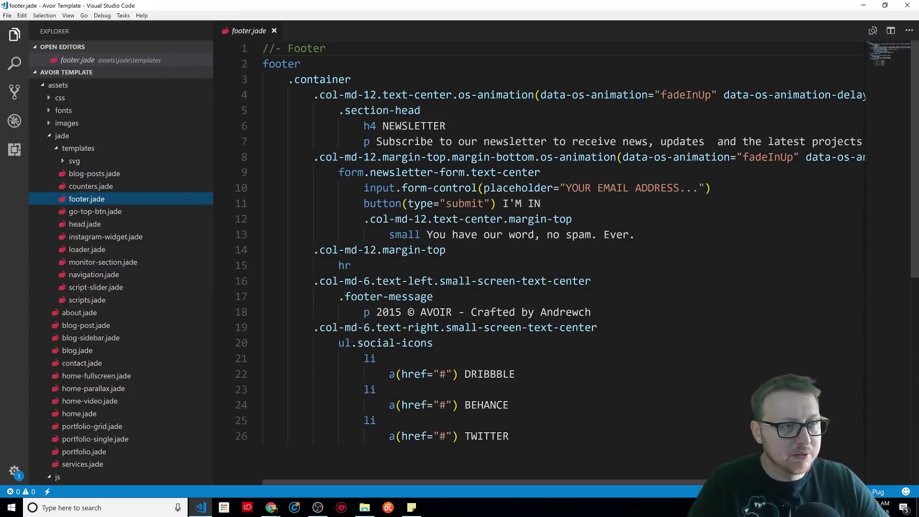
scroll(126, 249, down, 5)
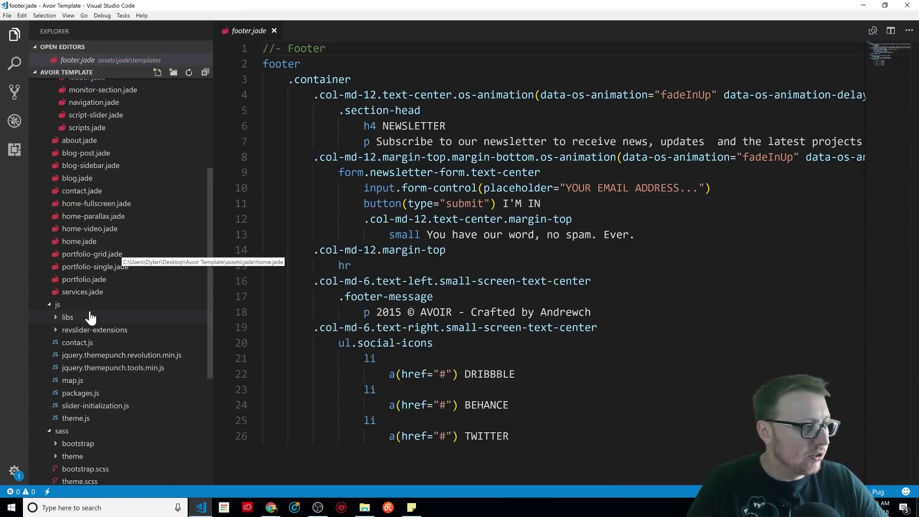
scroll(94, 316, up, 5)
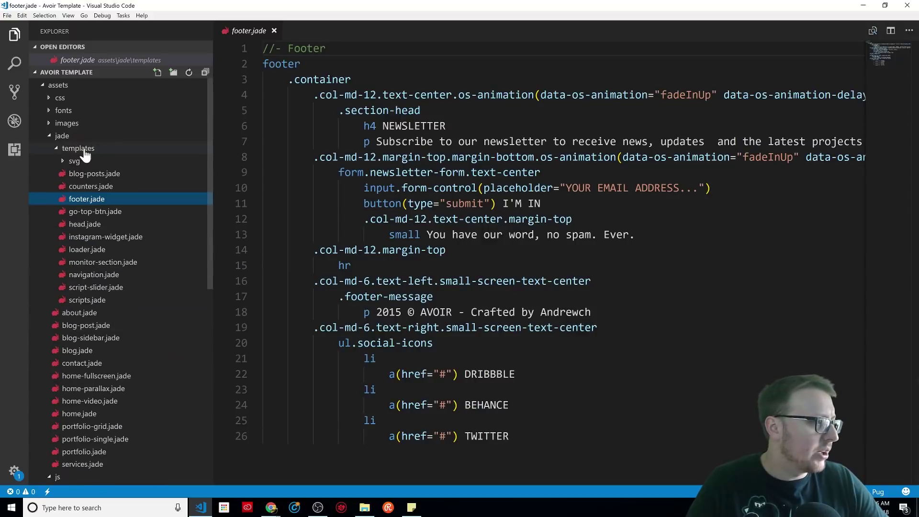
click(45, 86)
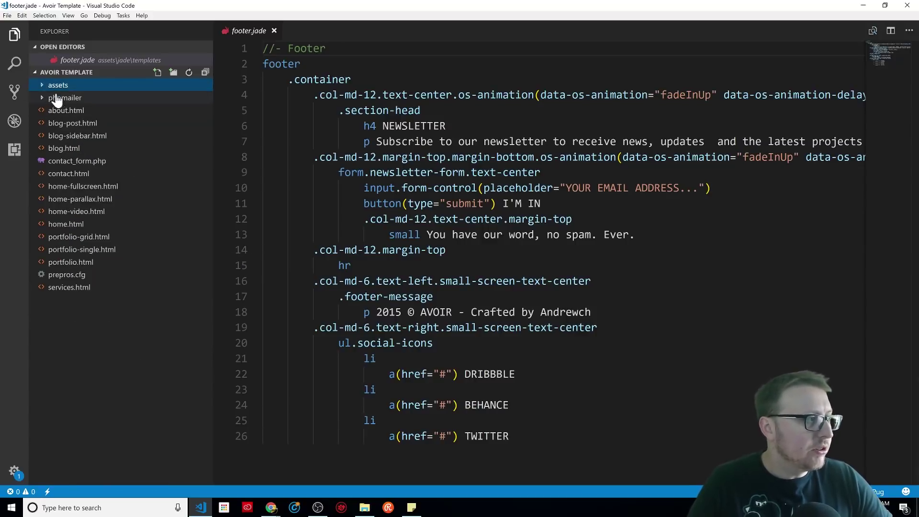
click(57, 88)
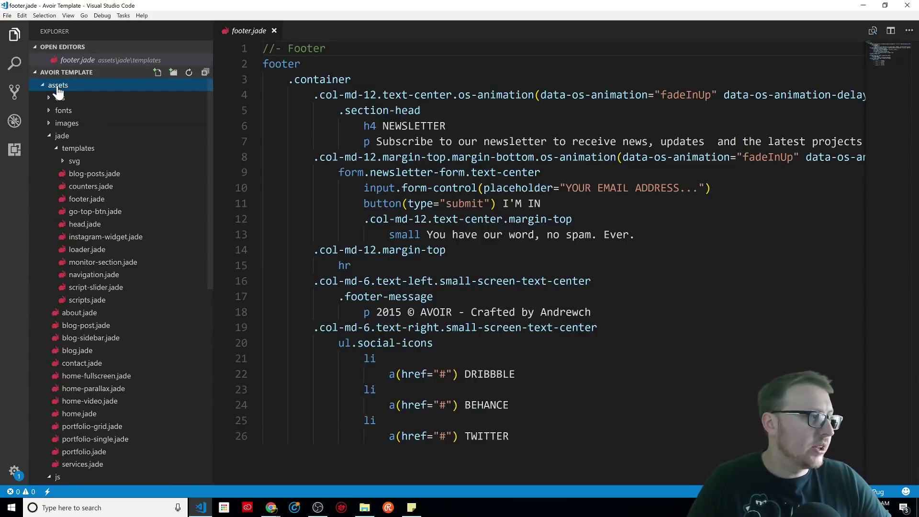
click(72, 136)
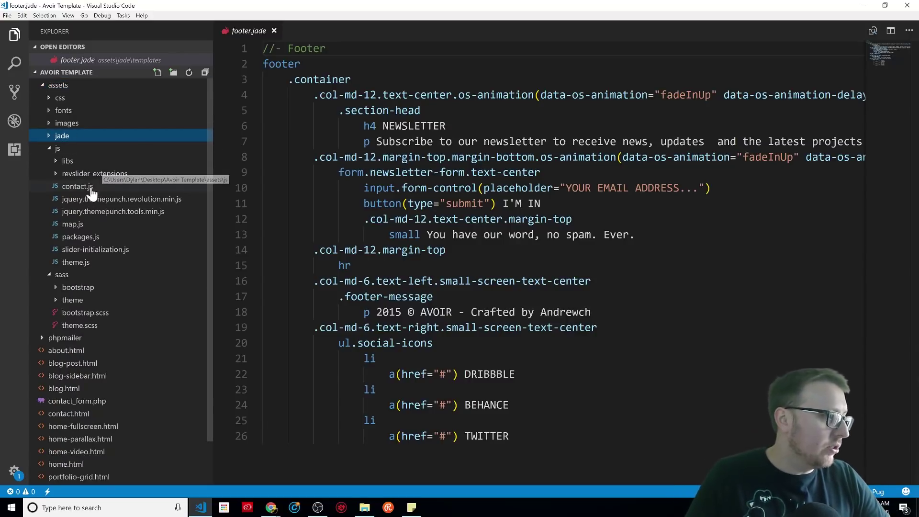
click(91, 174)
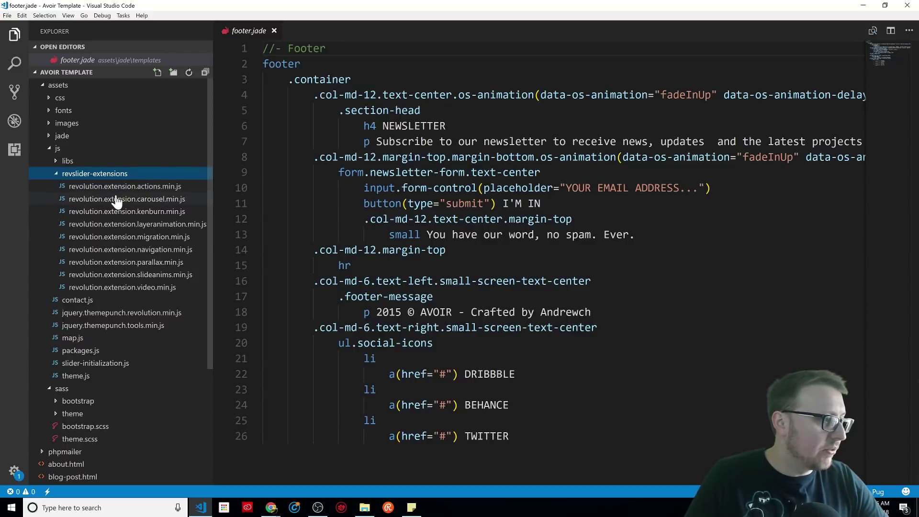
click(107, 174)
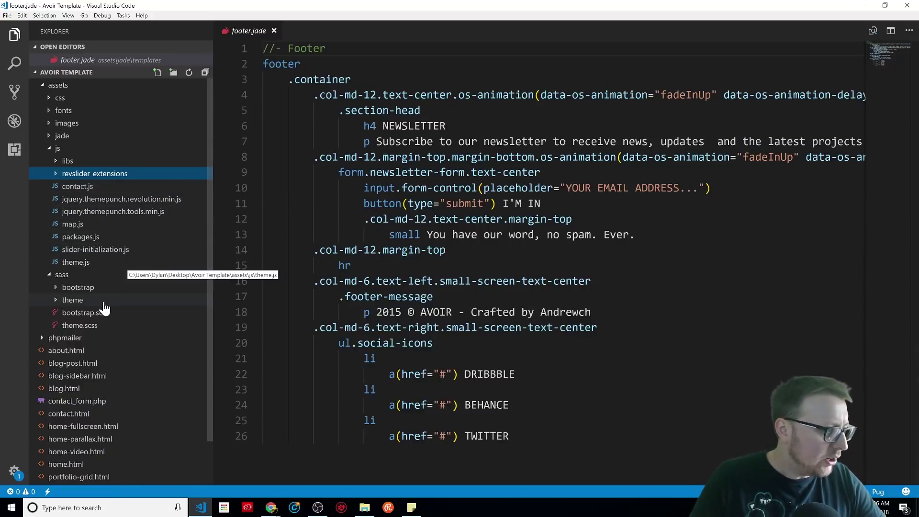
scroll(103, 307, down, 2)
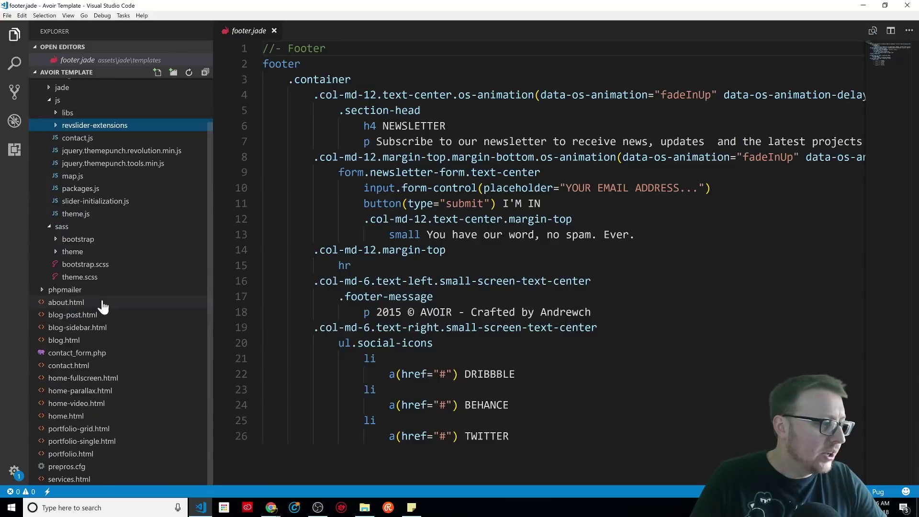
click(56, 329)
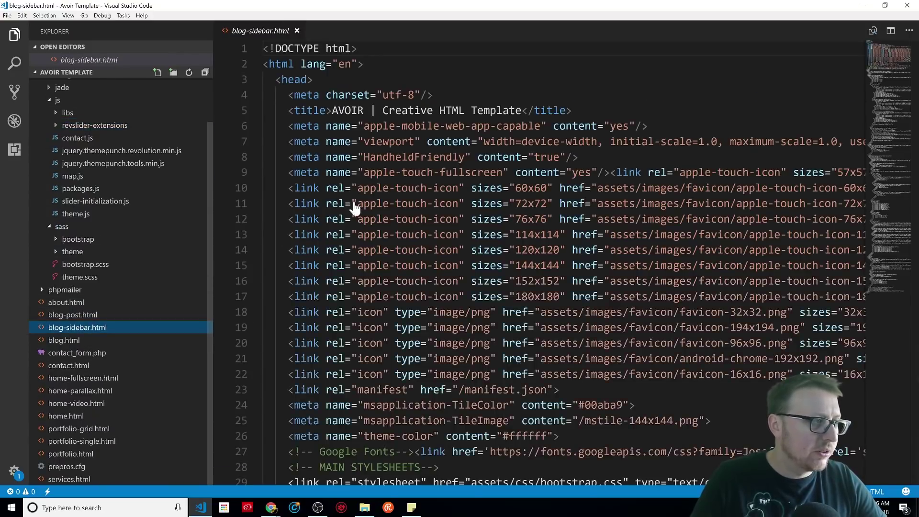
scroll(354, 206, down, 2)
scroll(354, 206, down, 5)
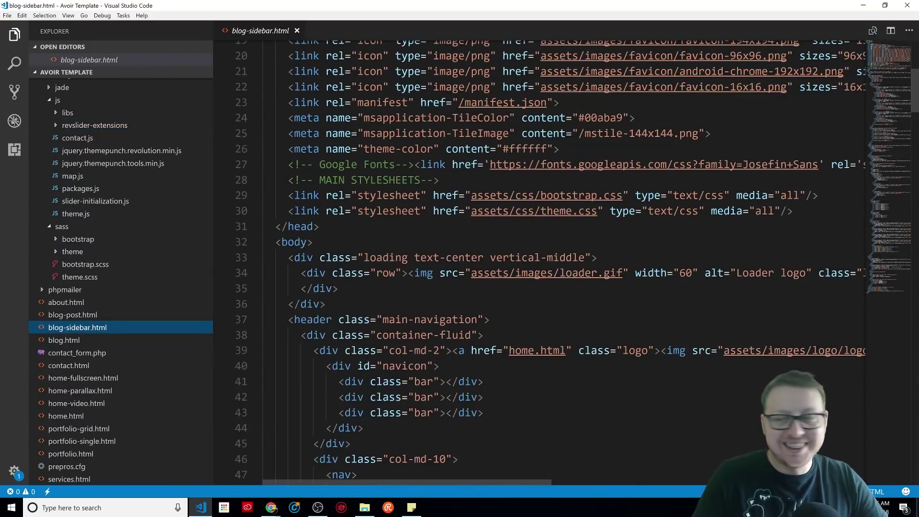